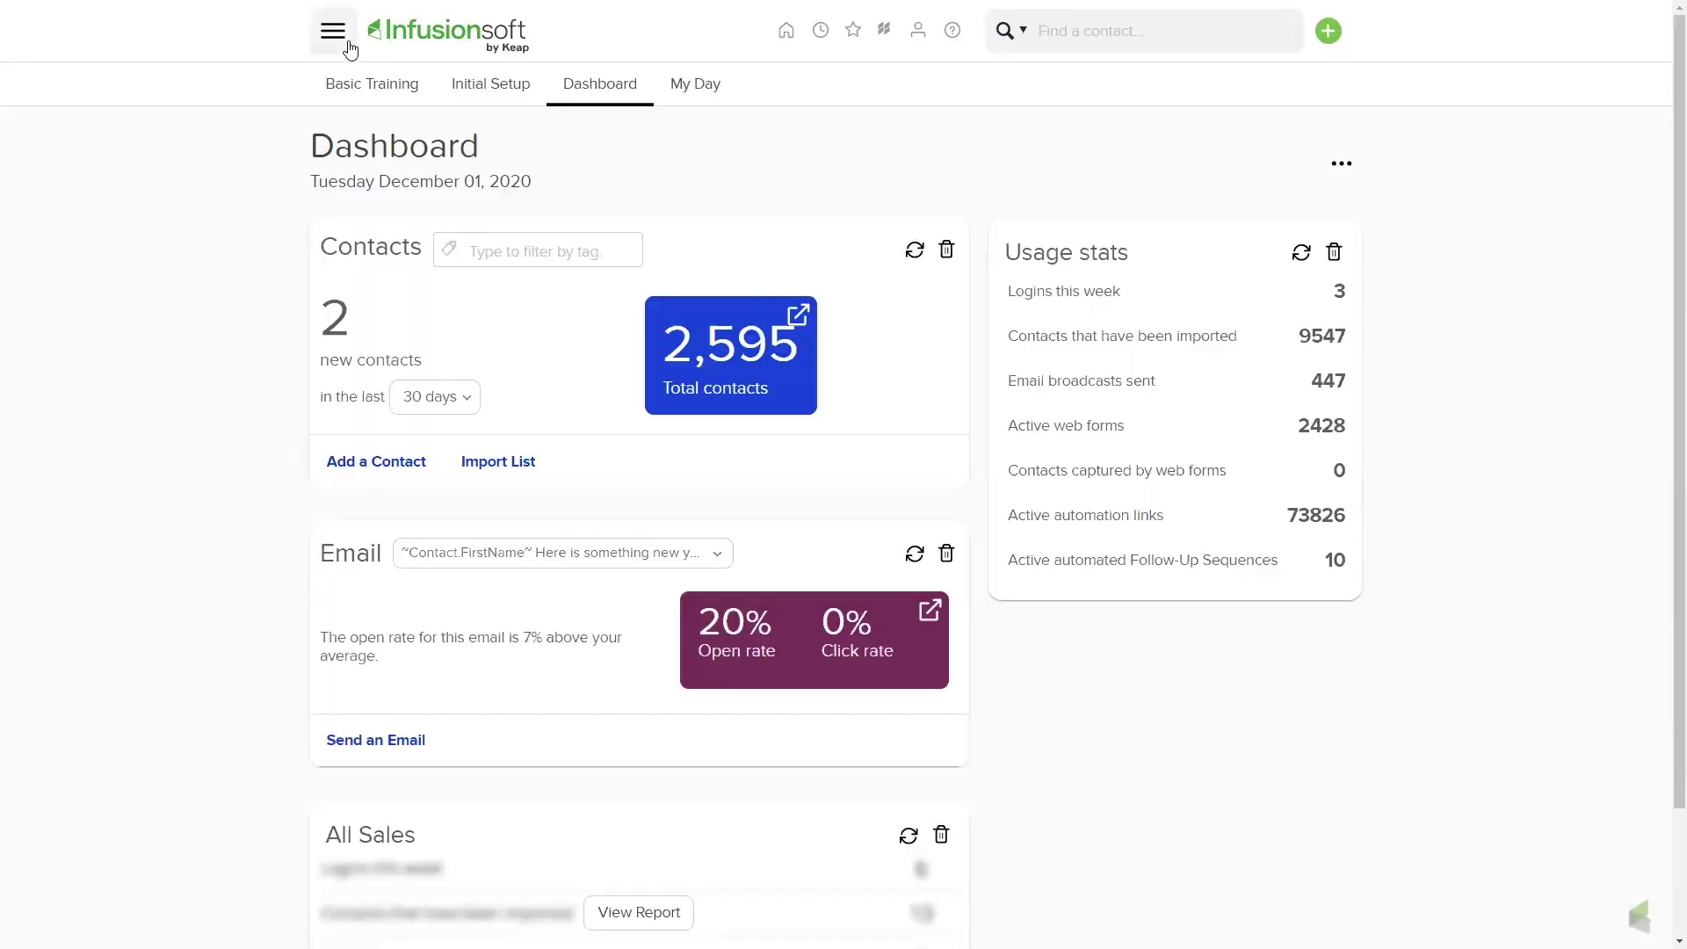
Open the Email deliverability analytics report from the main menu and scroll through its charts.
click(341, 36)
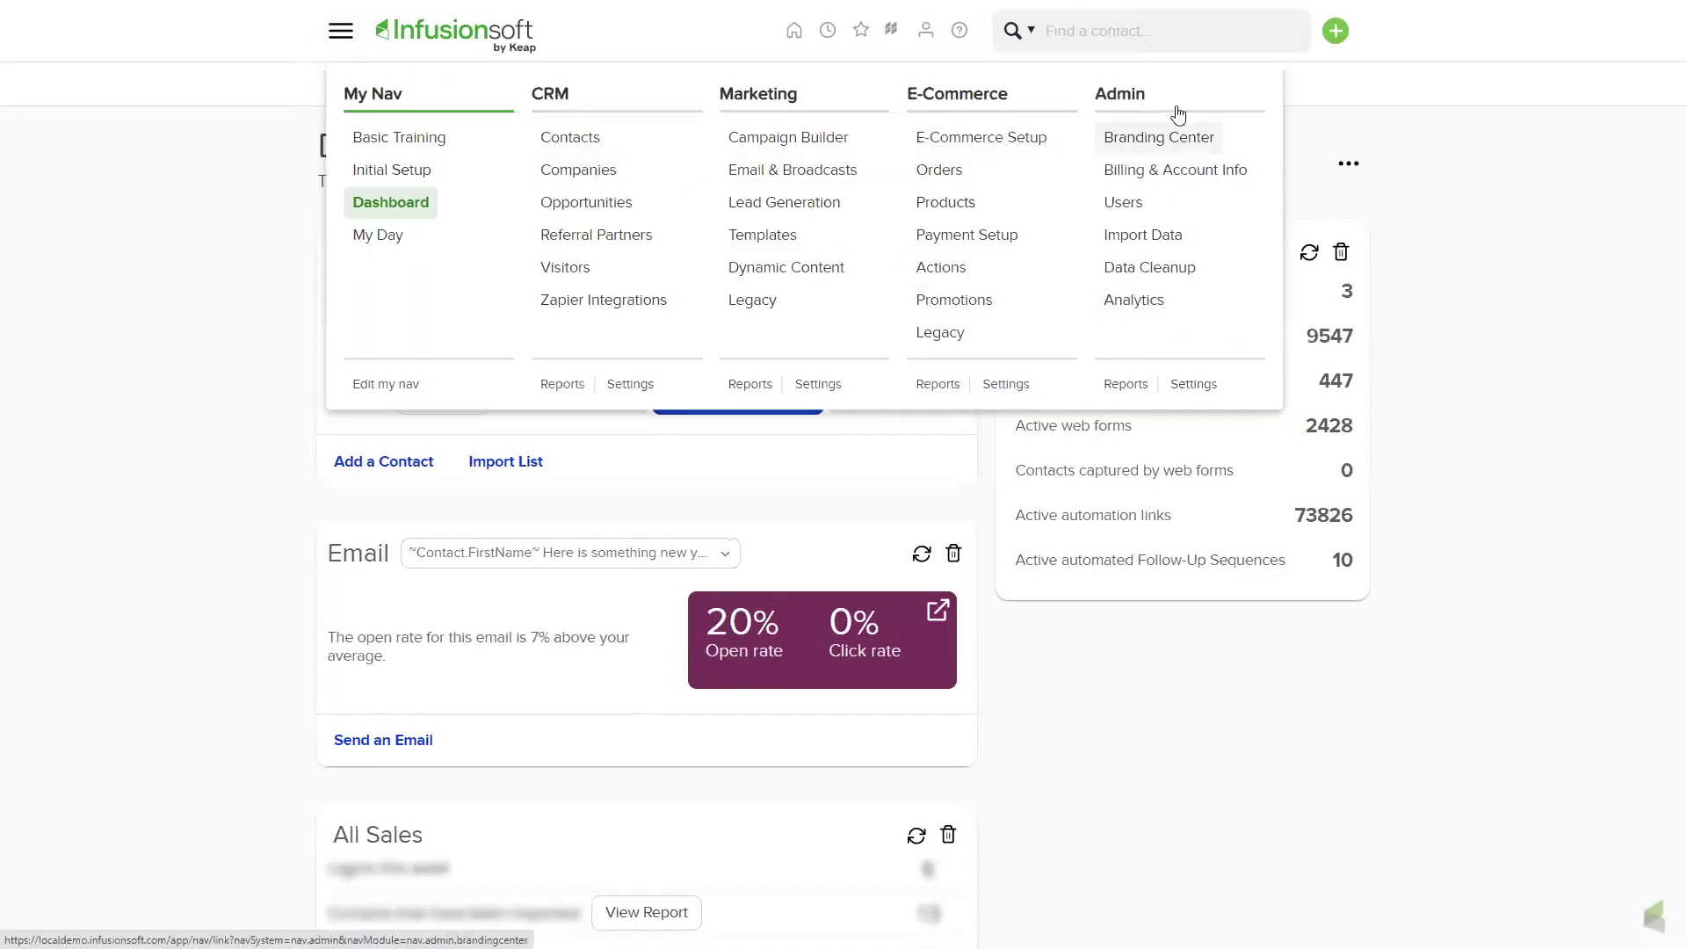
click(1155, 304)
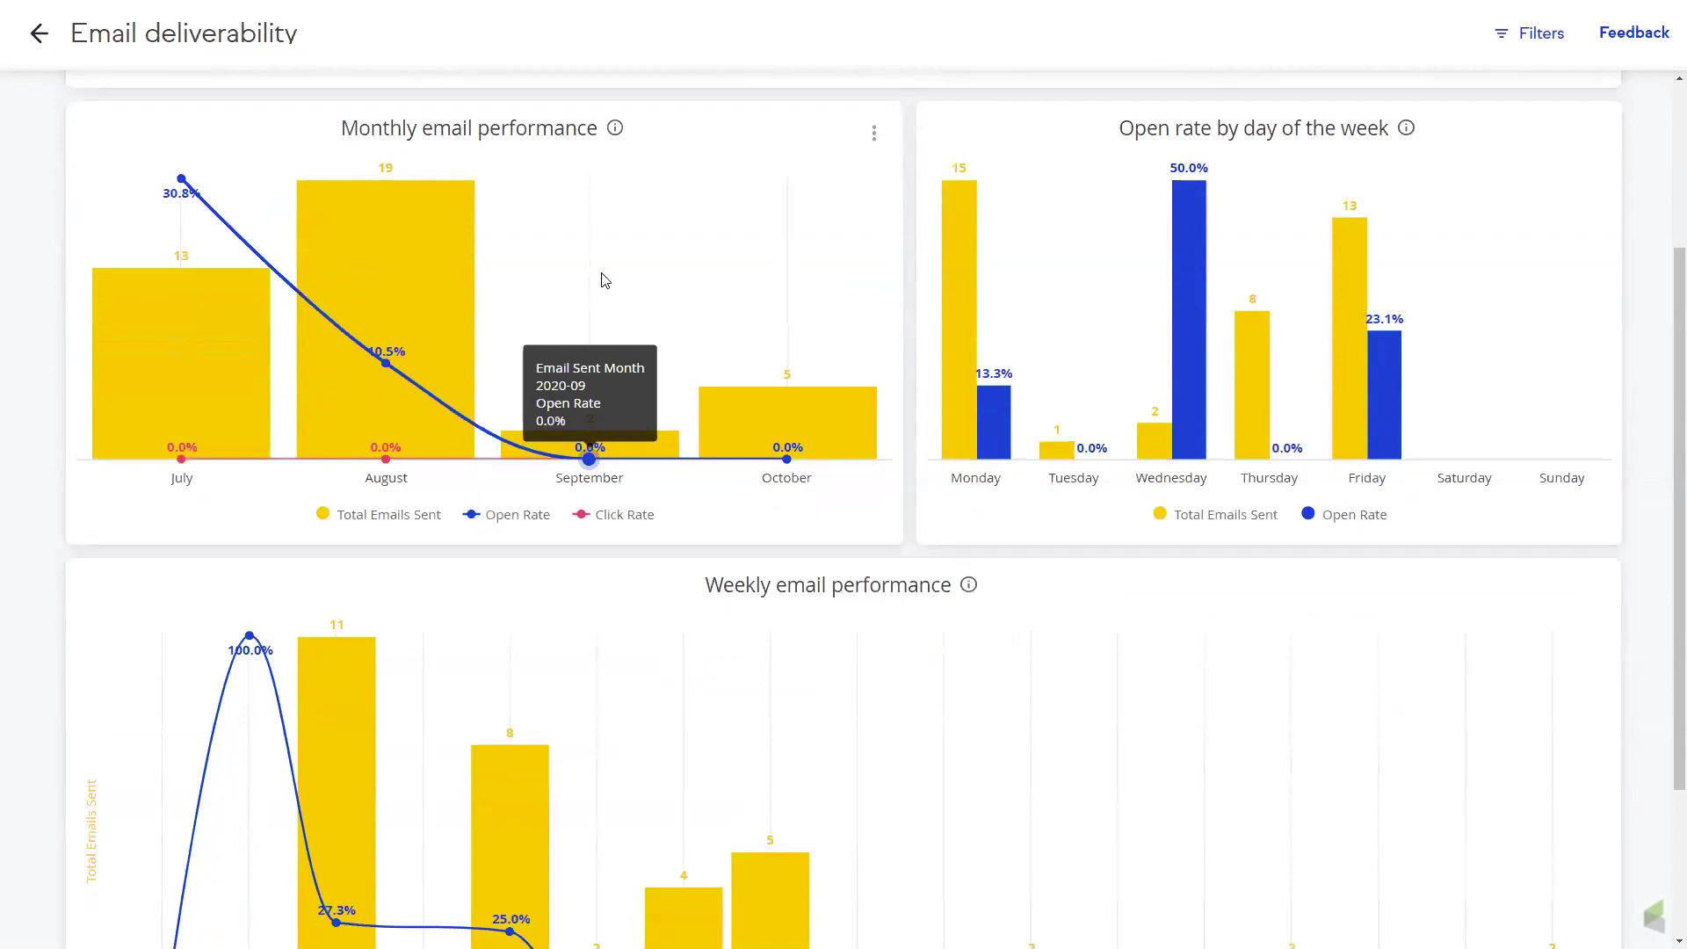
scroll(645, 239, down, 1)
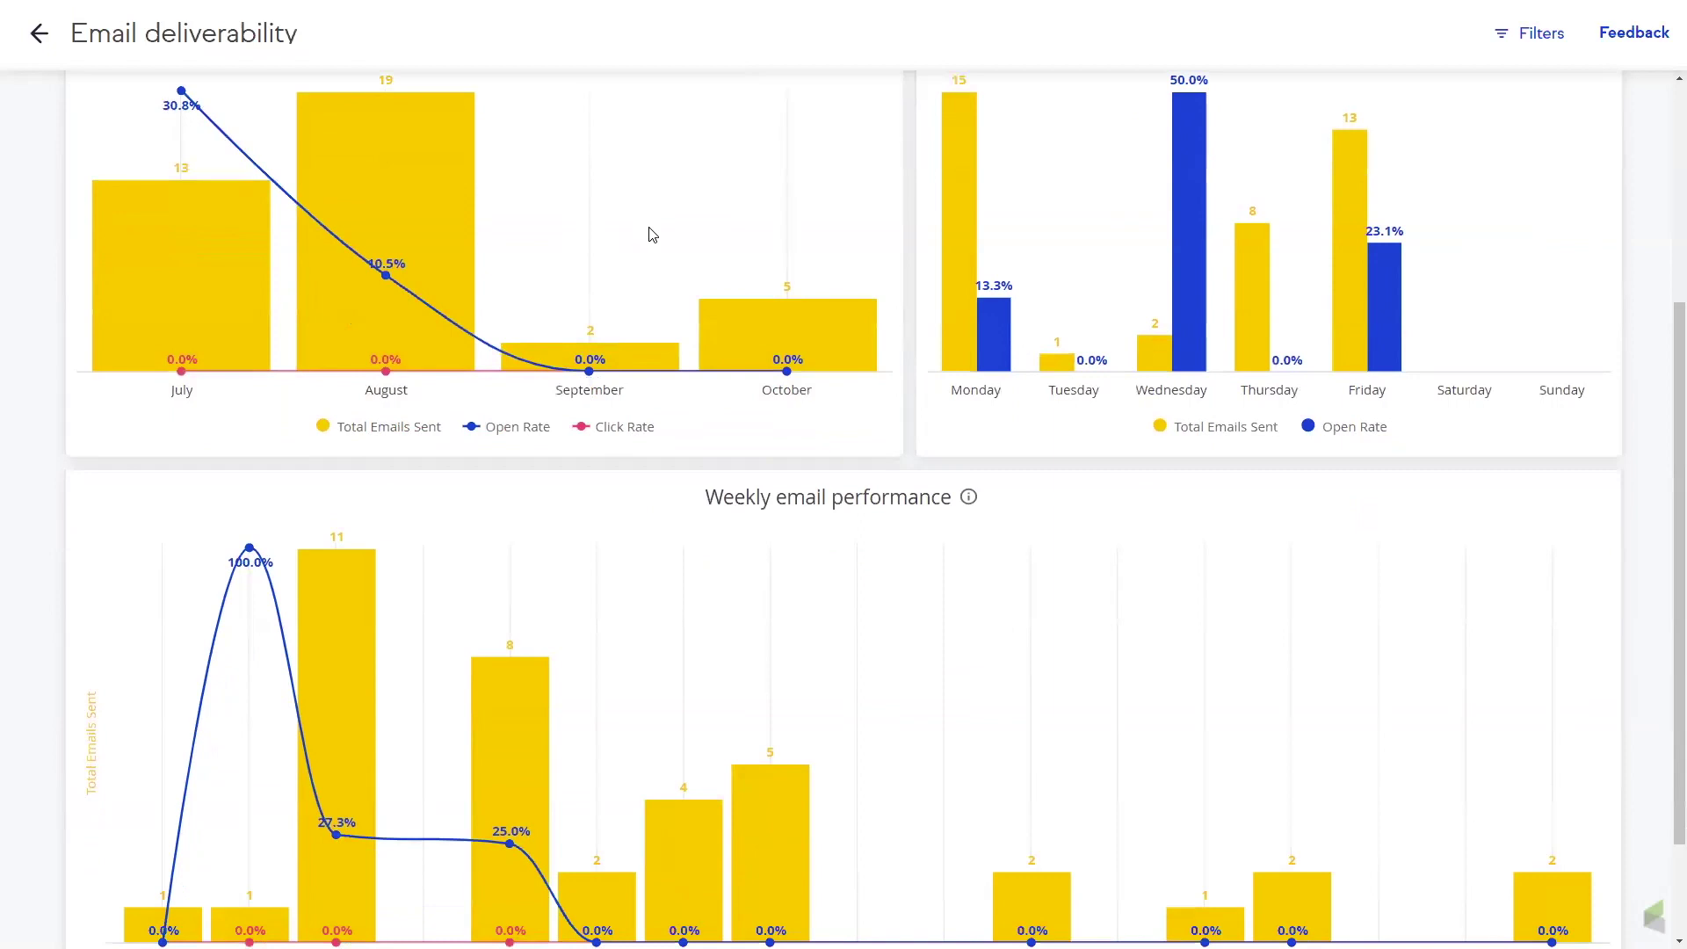
scroll(647, 237, down, 1)
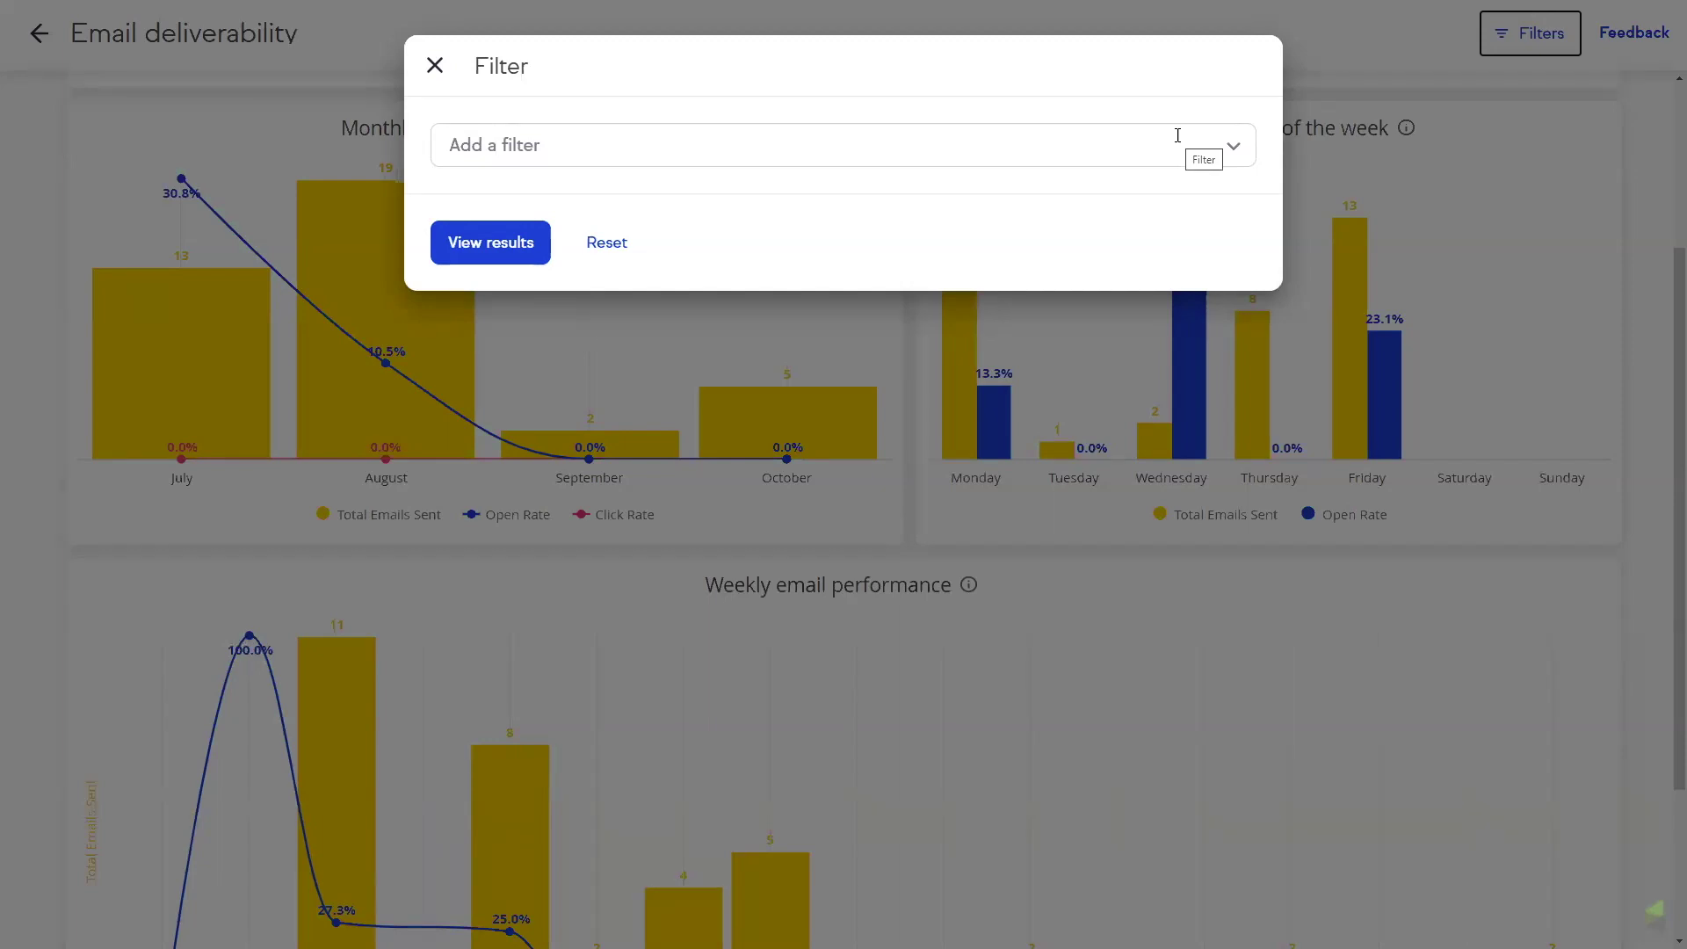
Add Broadcast or Campaign and Date email sent filters to the deliverability report.
click(1177, 136)
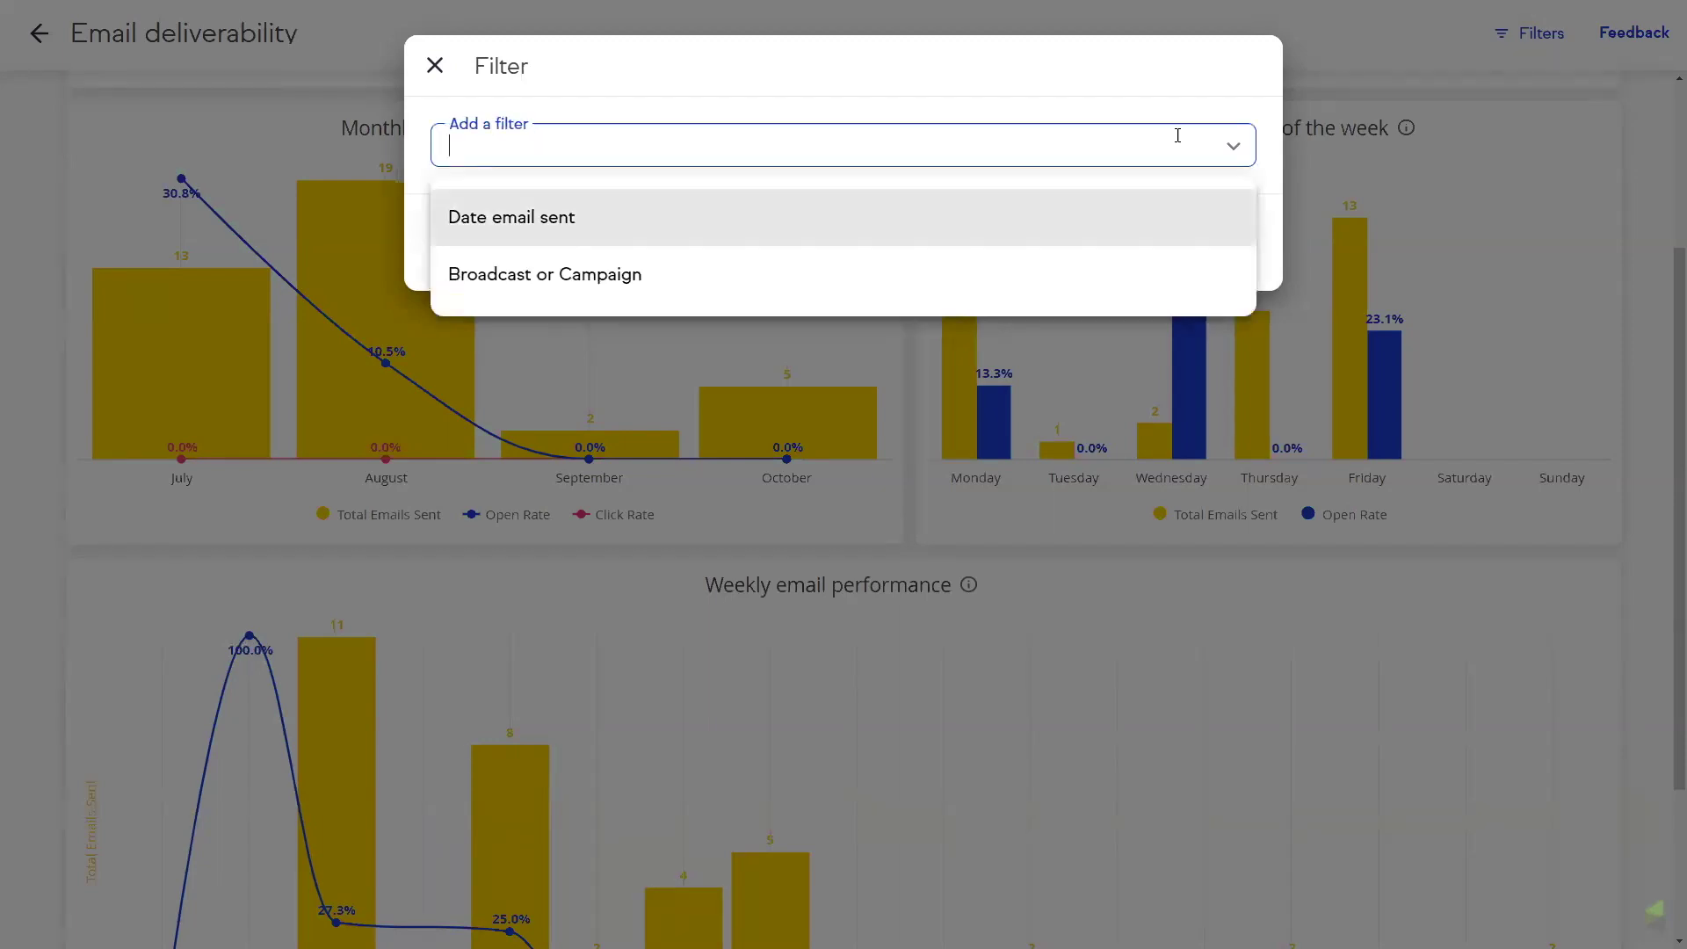
click(862, 274)
click(831, 327)
click(831, 380)
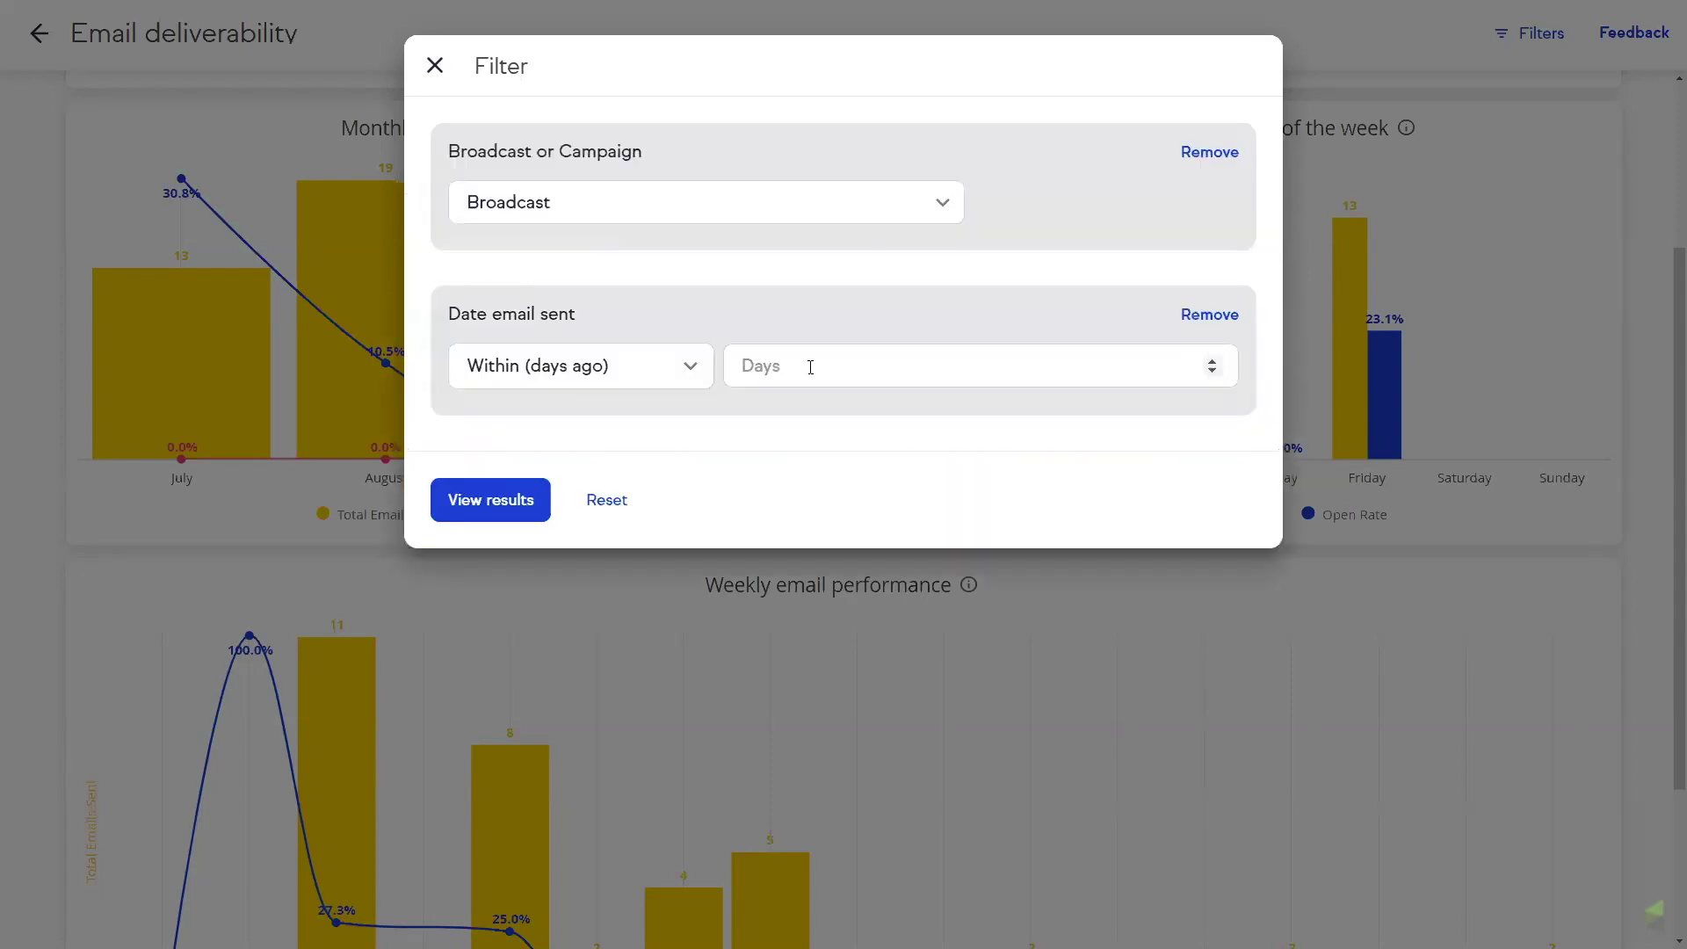
Limit the send date to within 1 day ago and view the filtered results.
click(580, 366)
click(615, 437)
click(682, 384)
click(580, 609)
click(829, 367)
text(1)
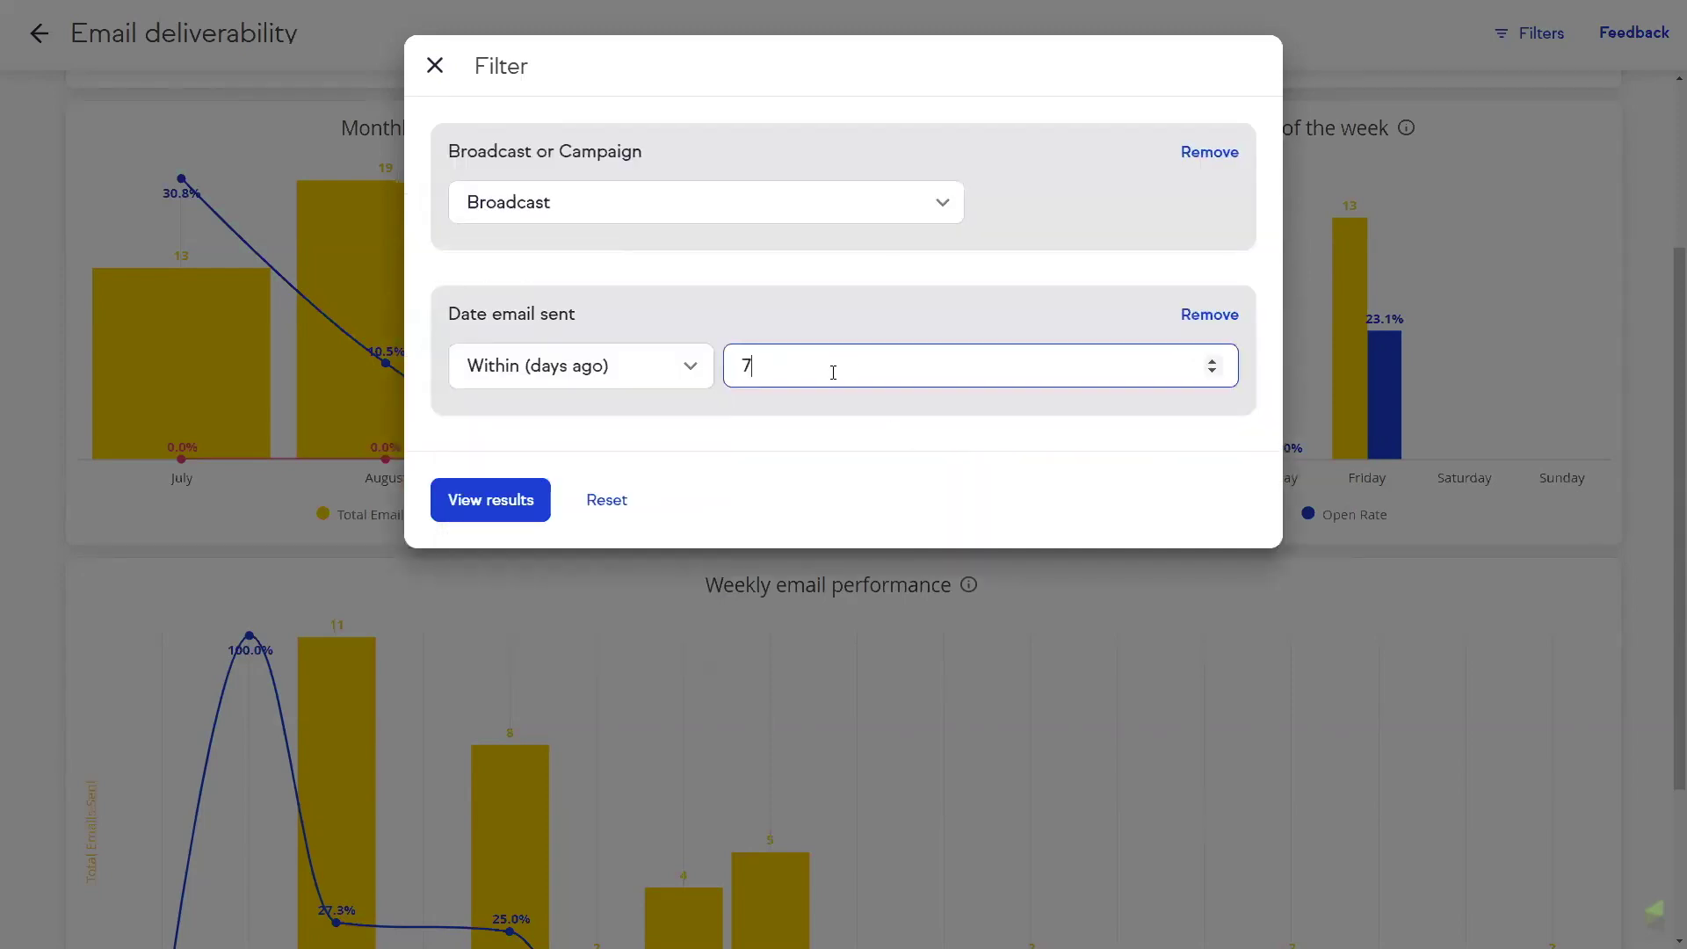
click(443, 499)
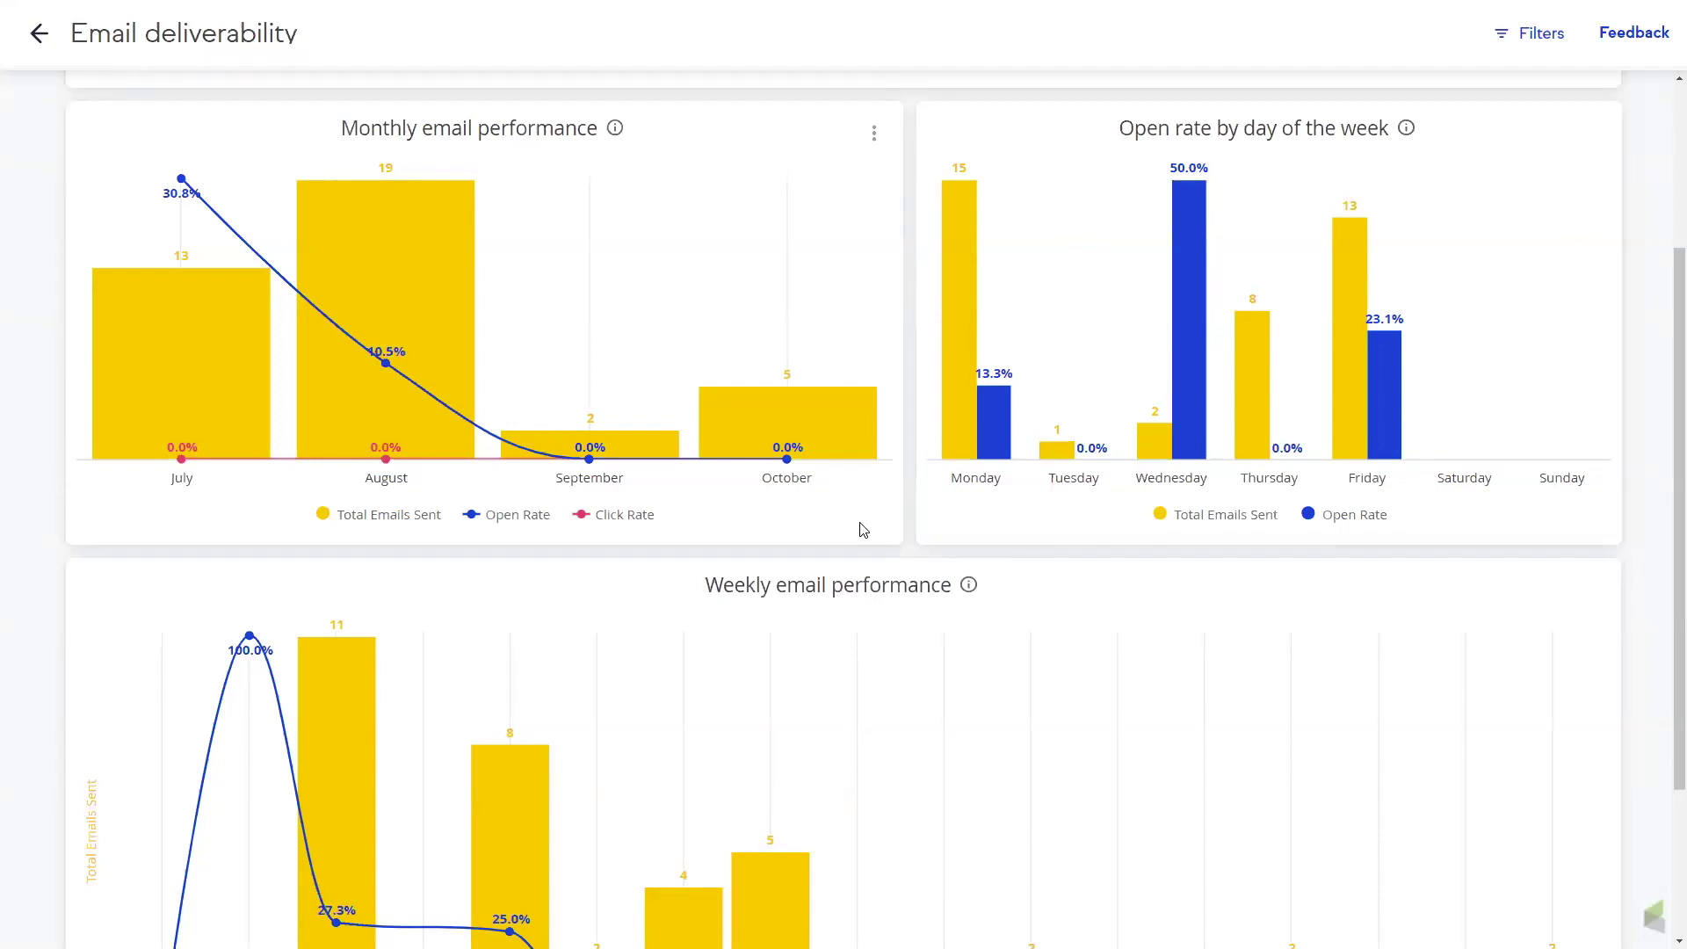
Set the Broadcast or Campaign filter to Campaign.
scroll(861, 530, down, 3)
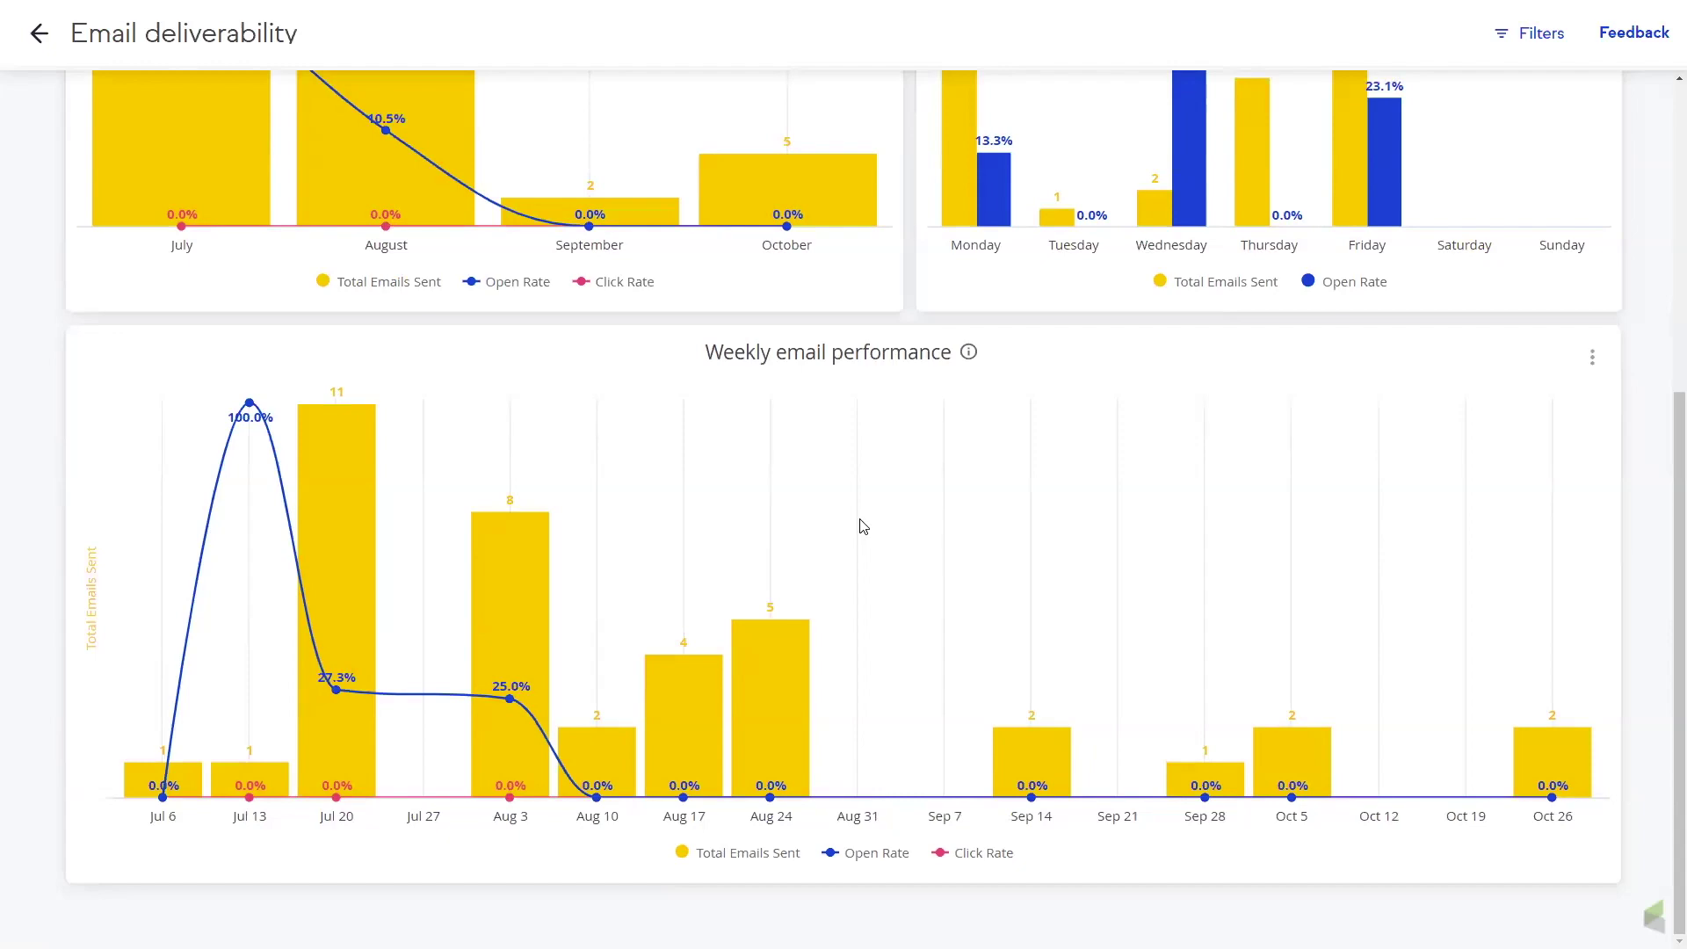
scroll(784, 518, up, 3)
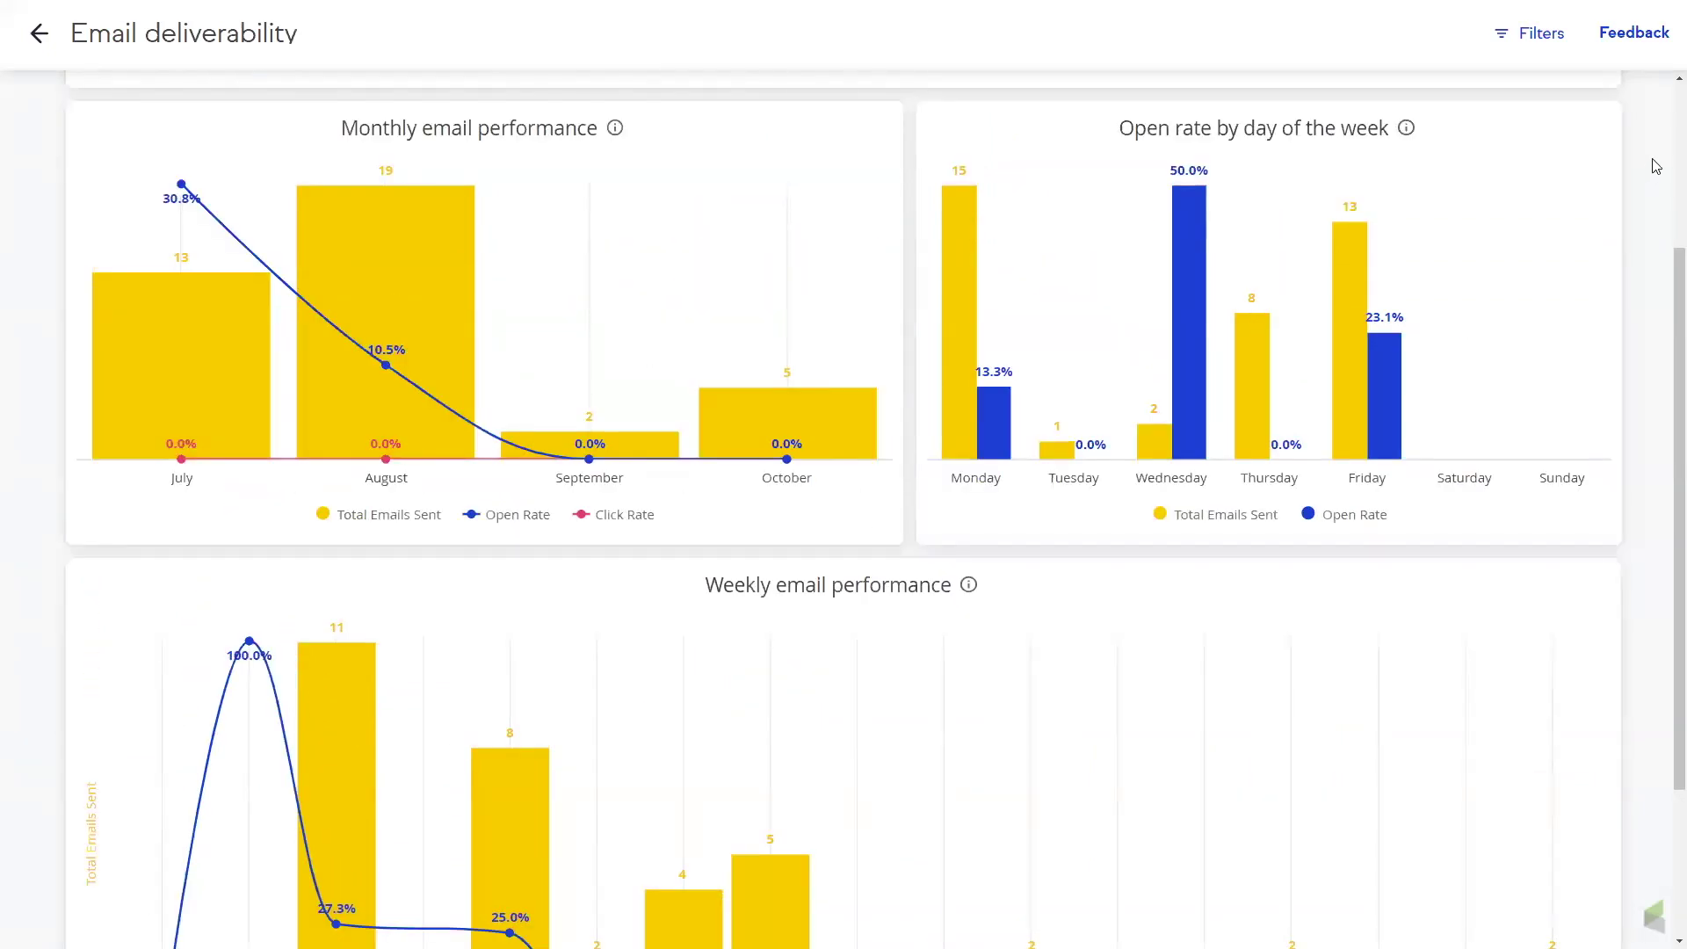
click(1544, 39)
click(842, 204)
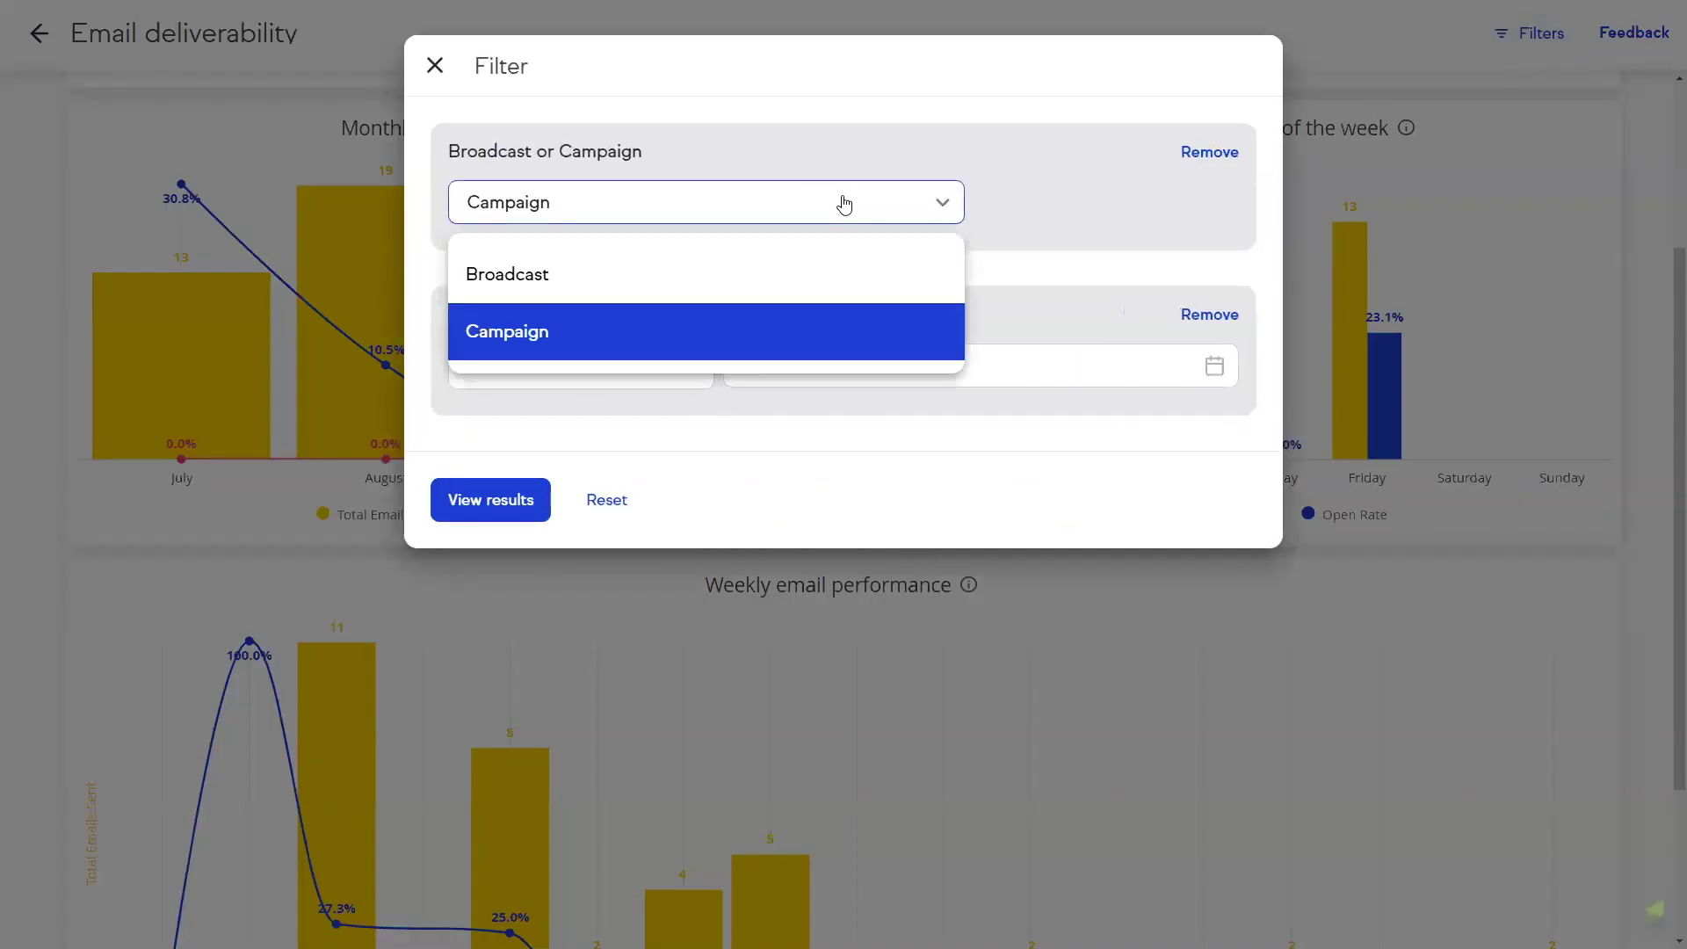
click(968, 181)
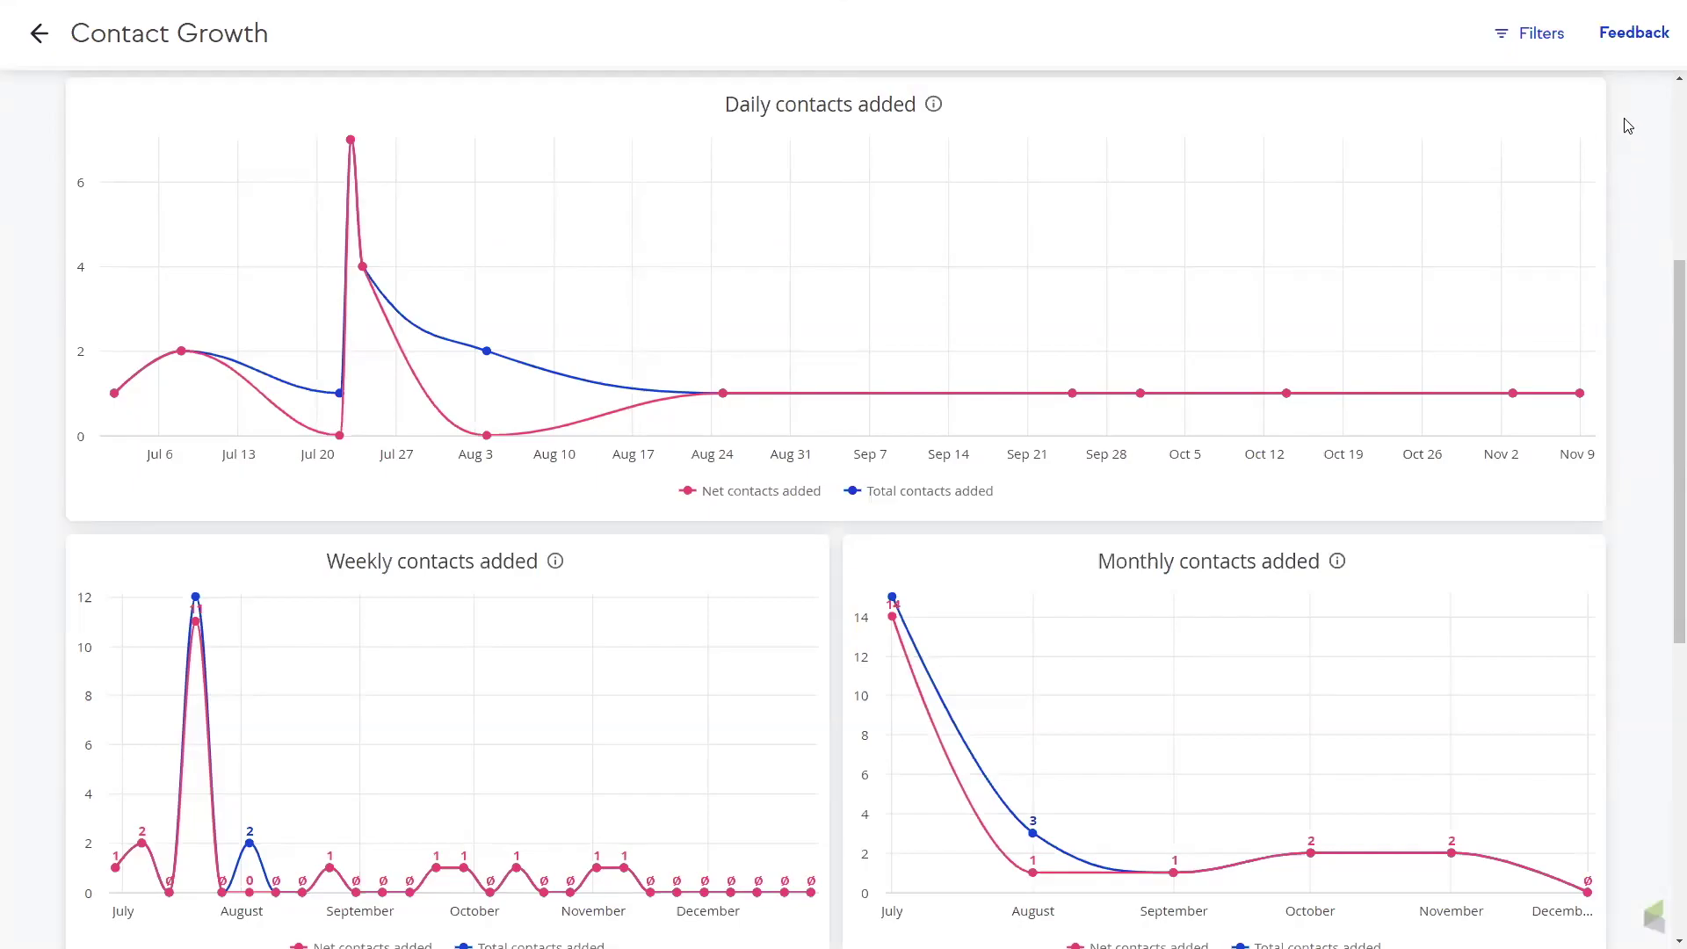
Review the Contact Growth filters, then open the options for the August 2018 contact spike.
click(1543, 35)
click(1222, 147)
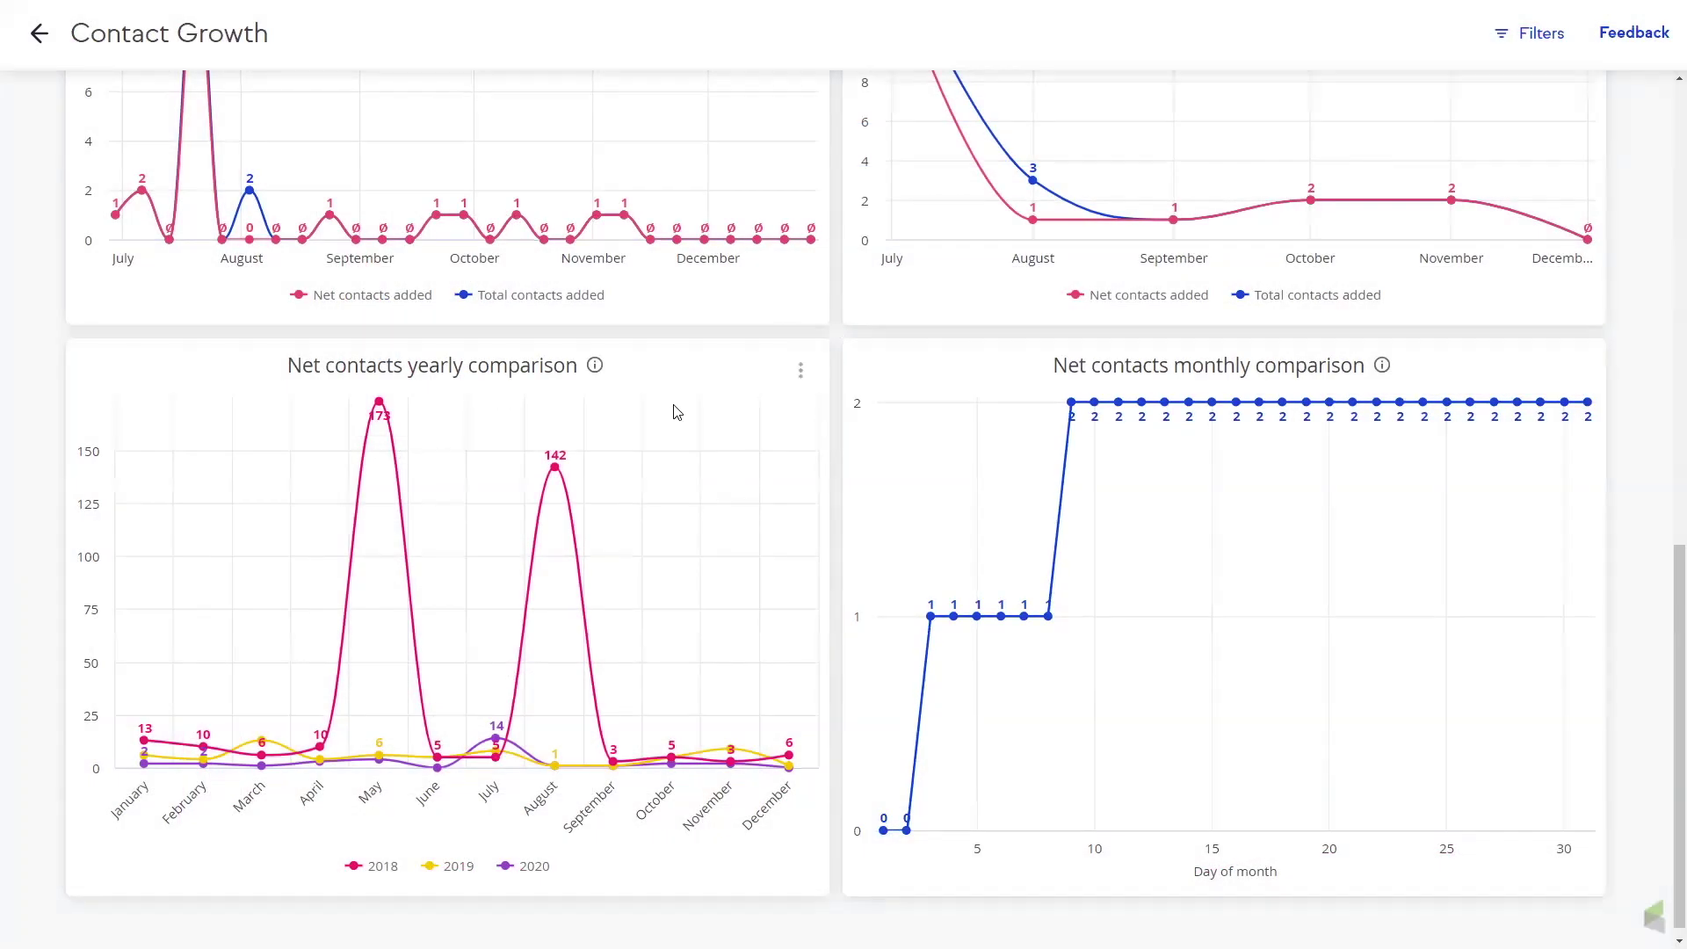
mouse_move(556, 463)
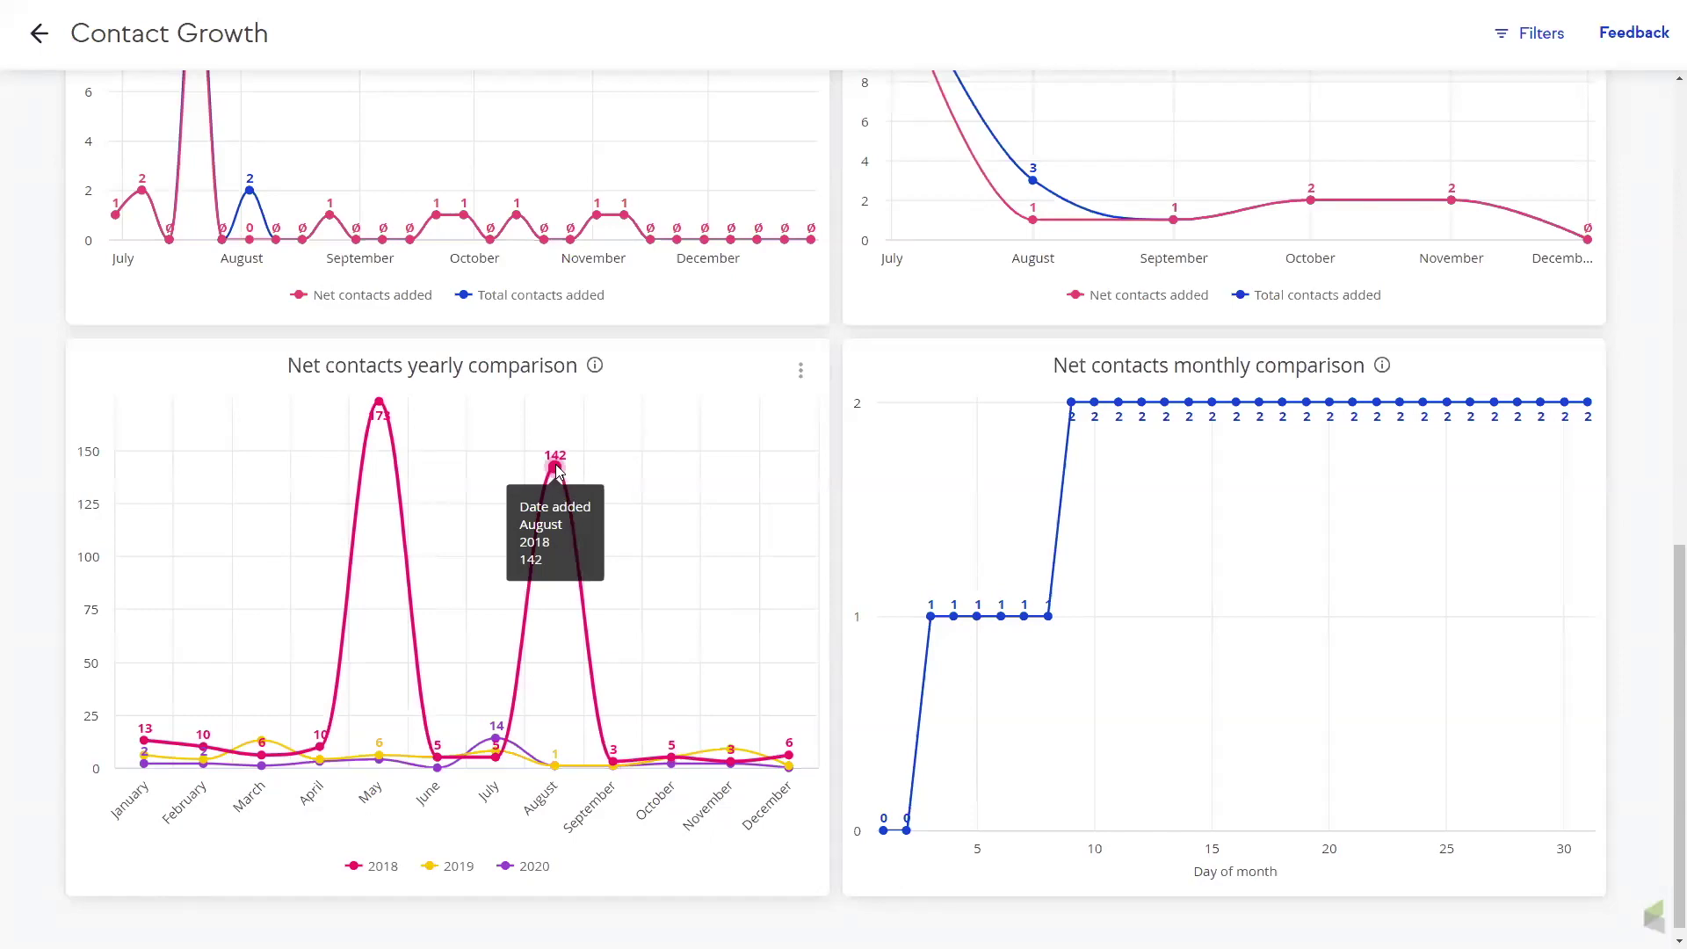
click(561, 476)
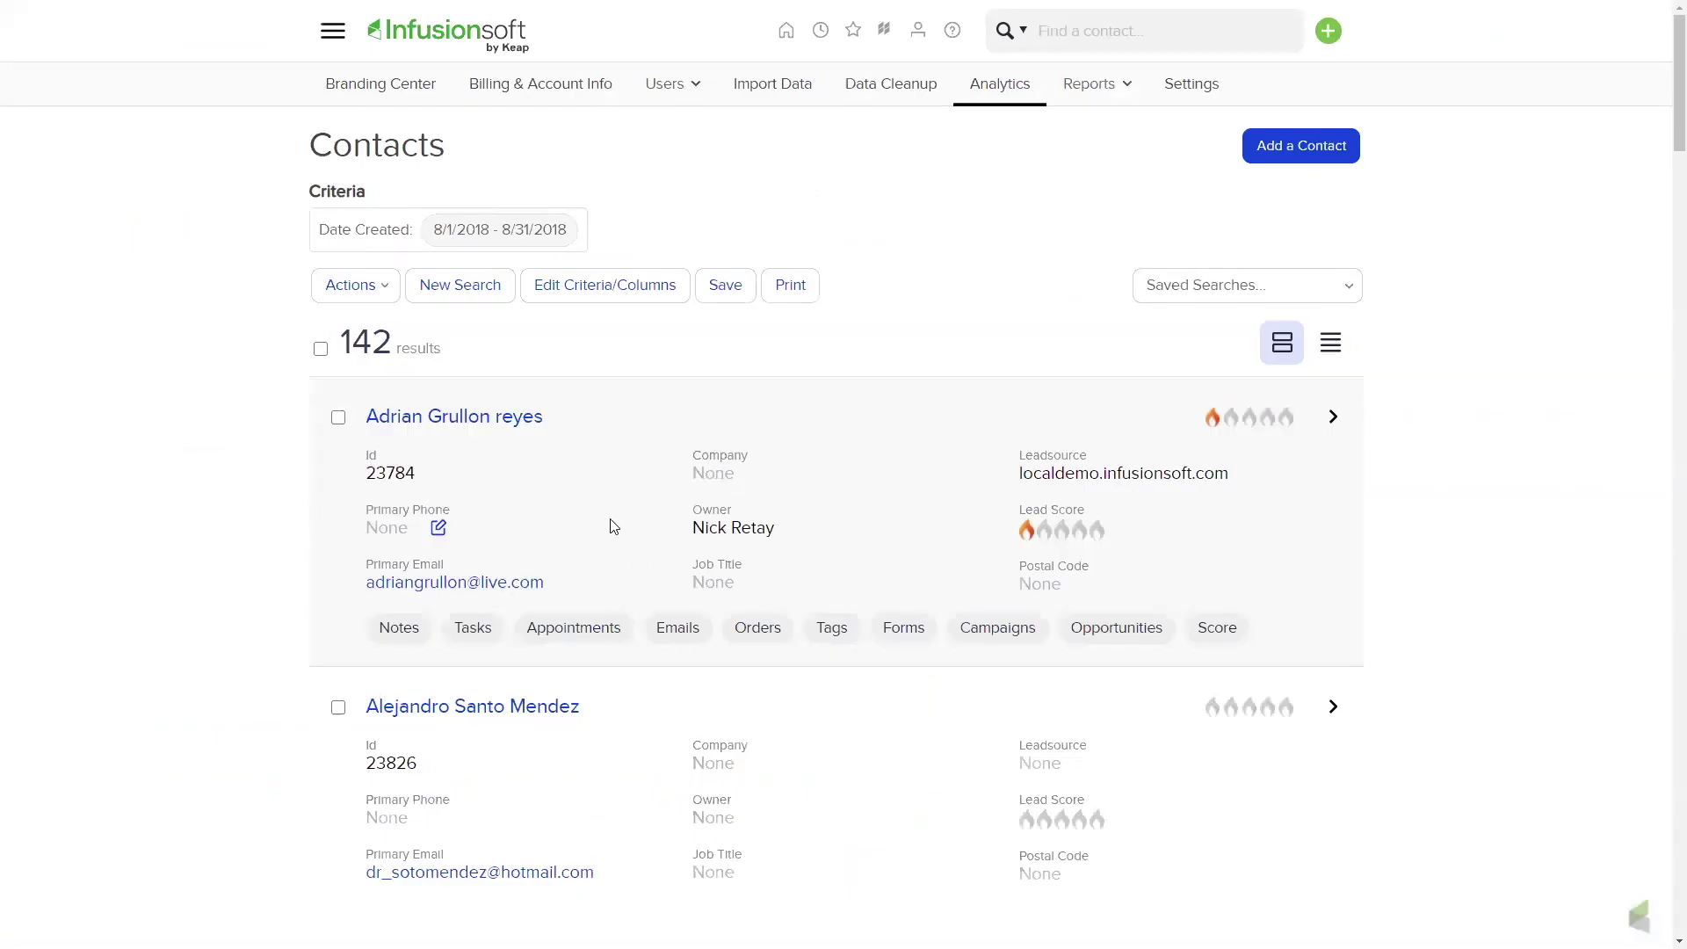
scroll(603, 407, down, 5)
scroll(602, 407, up, 4)
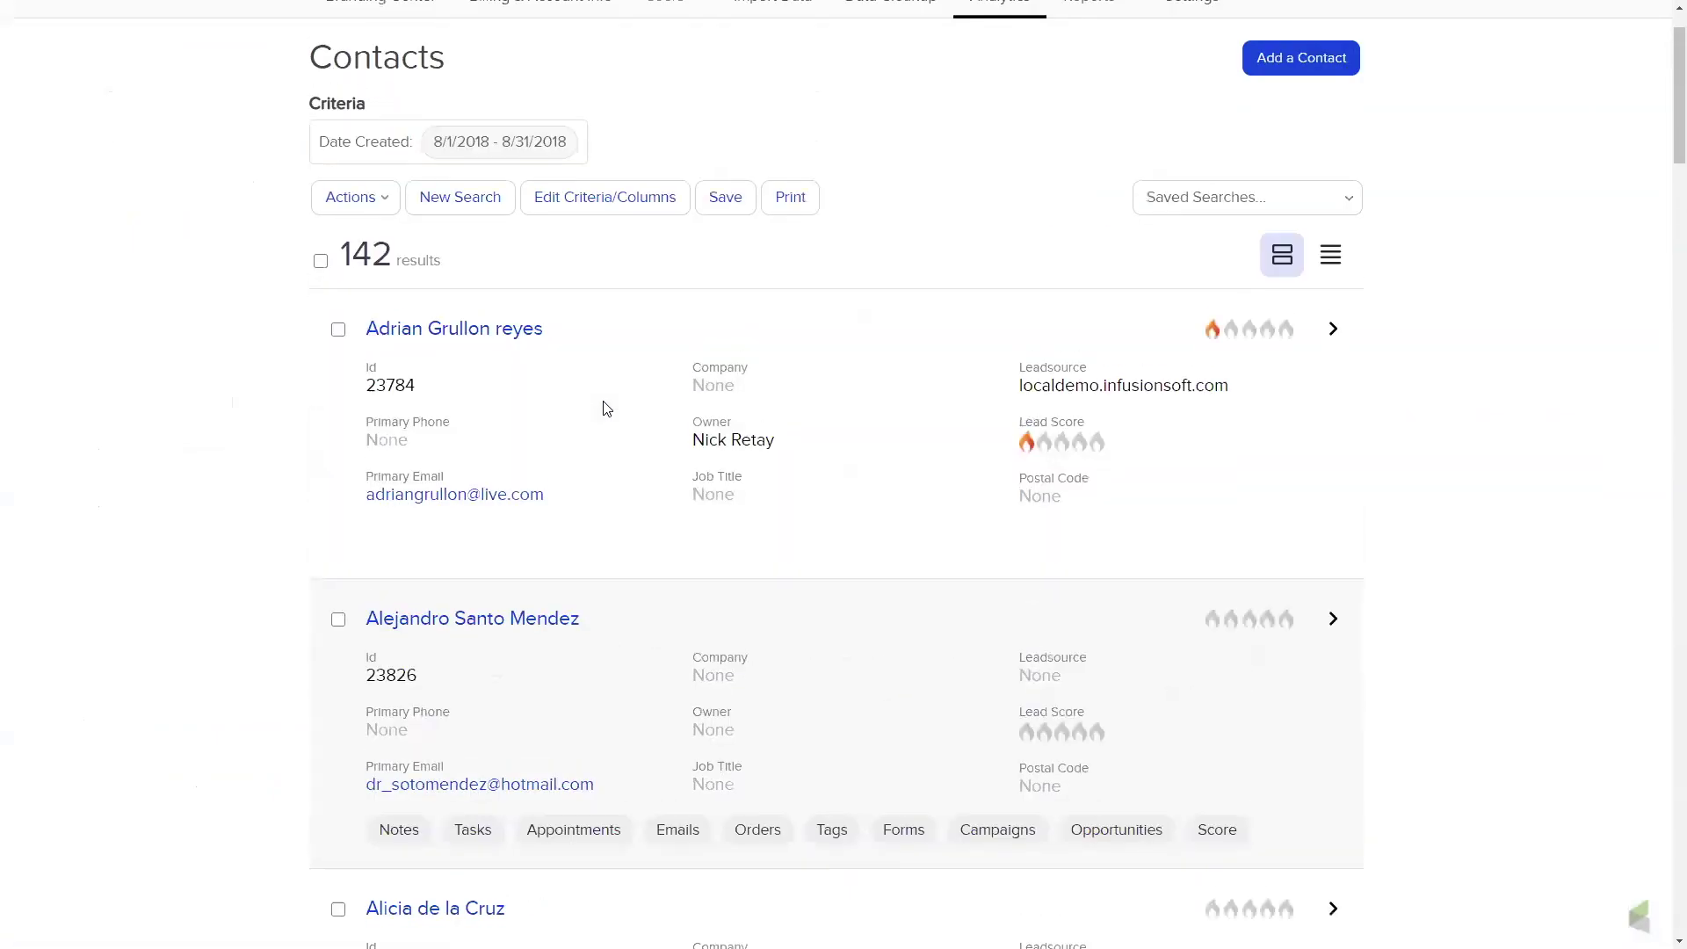
scroll(604, 405, down, 3)
scroll(604, 405, down, 2)
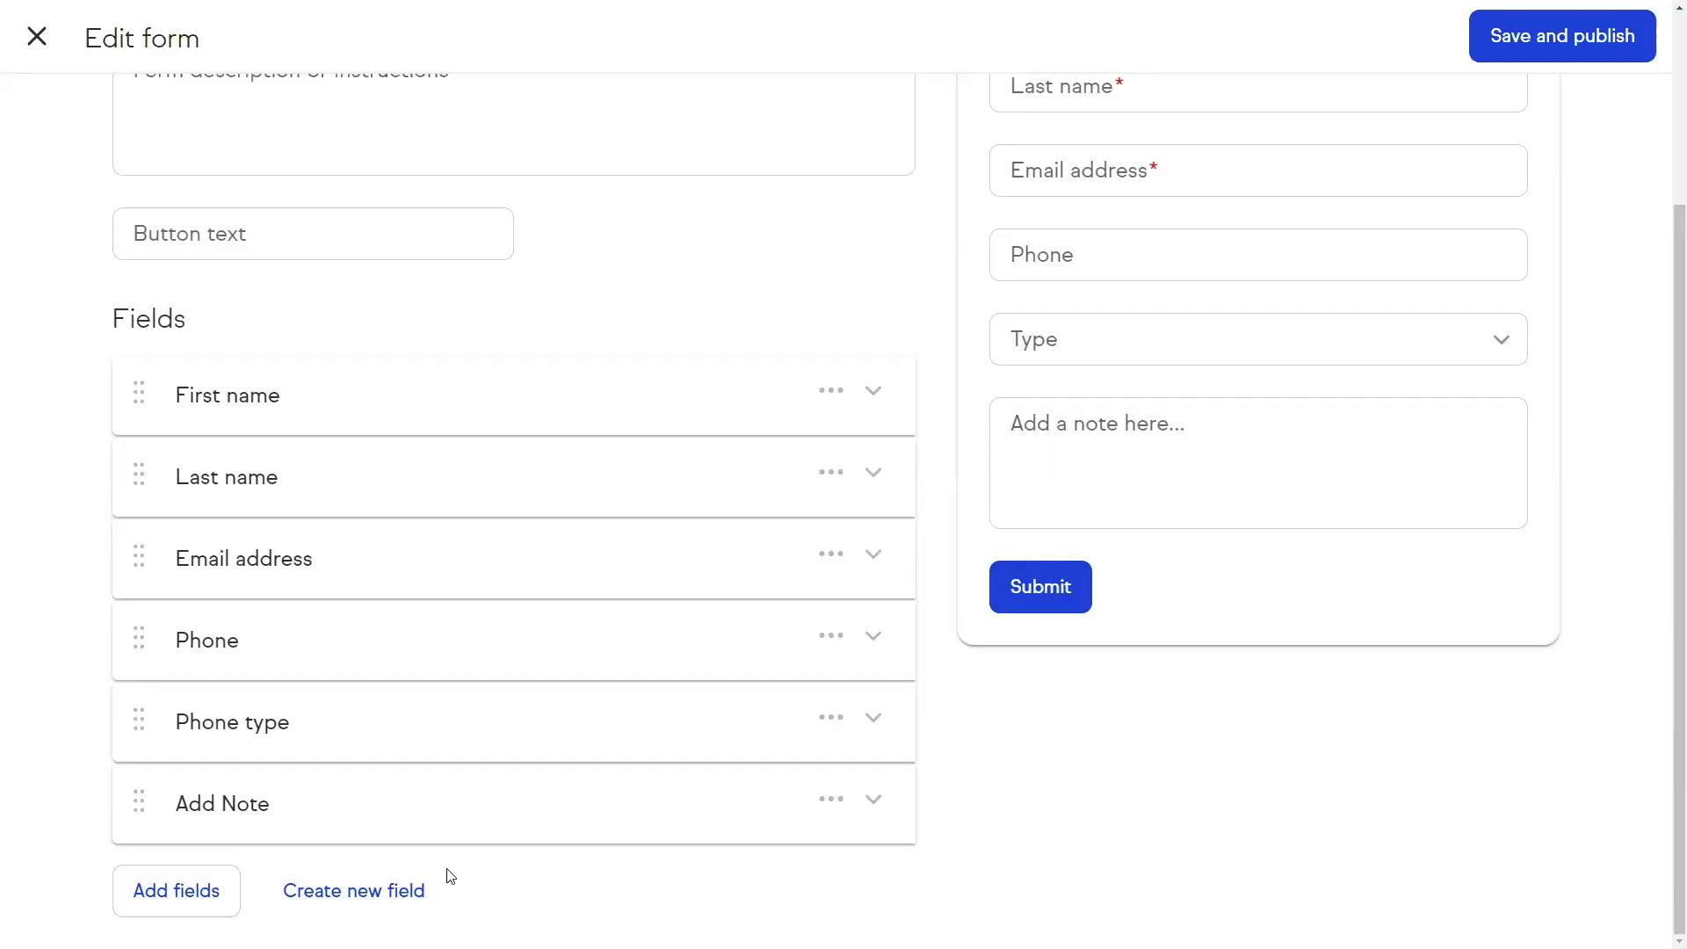
Create a Text-type custom field named 'Favorite ice cream'.
click(404, 892)
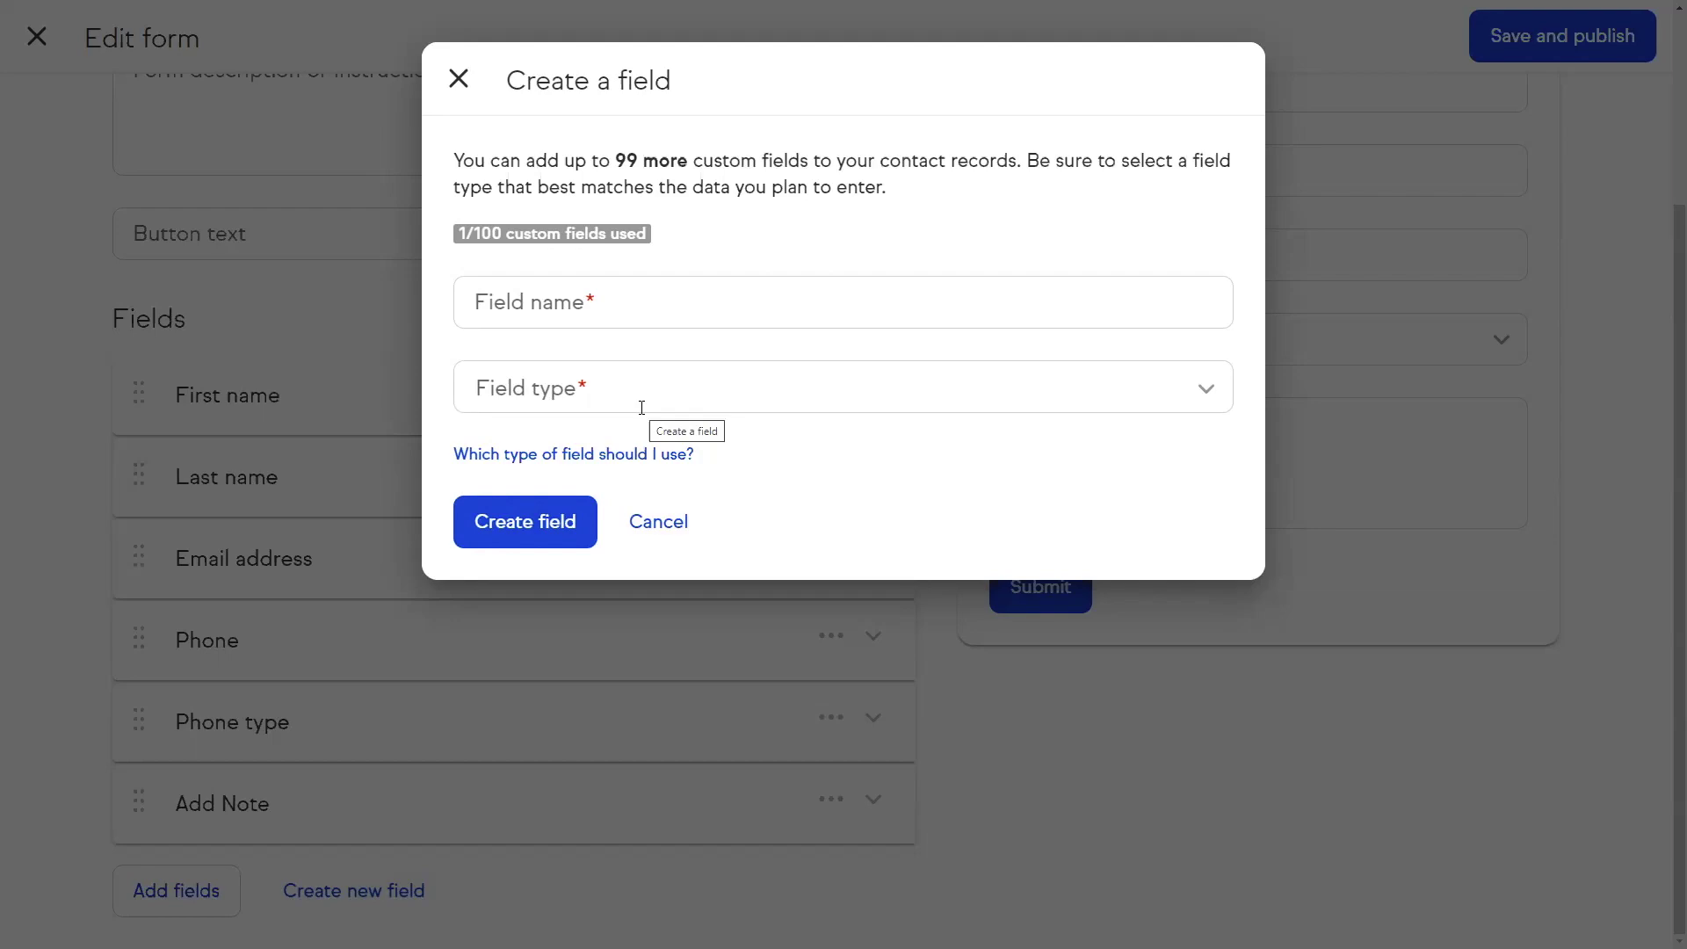
click(641, 302)
text(Favorite ice cream)
click(615, 388)
scroll(553, 603, down, 3)
click(554, 602)
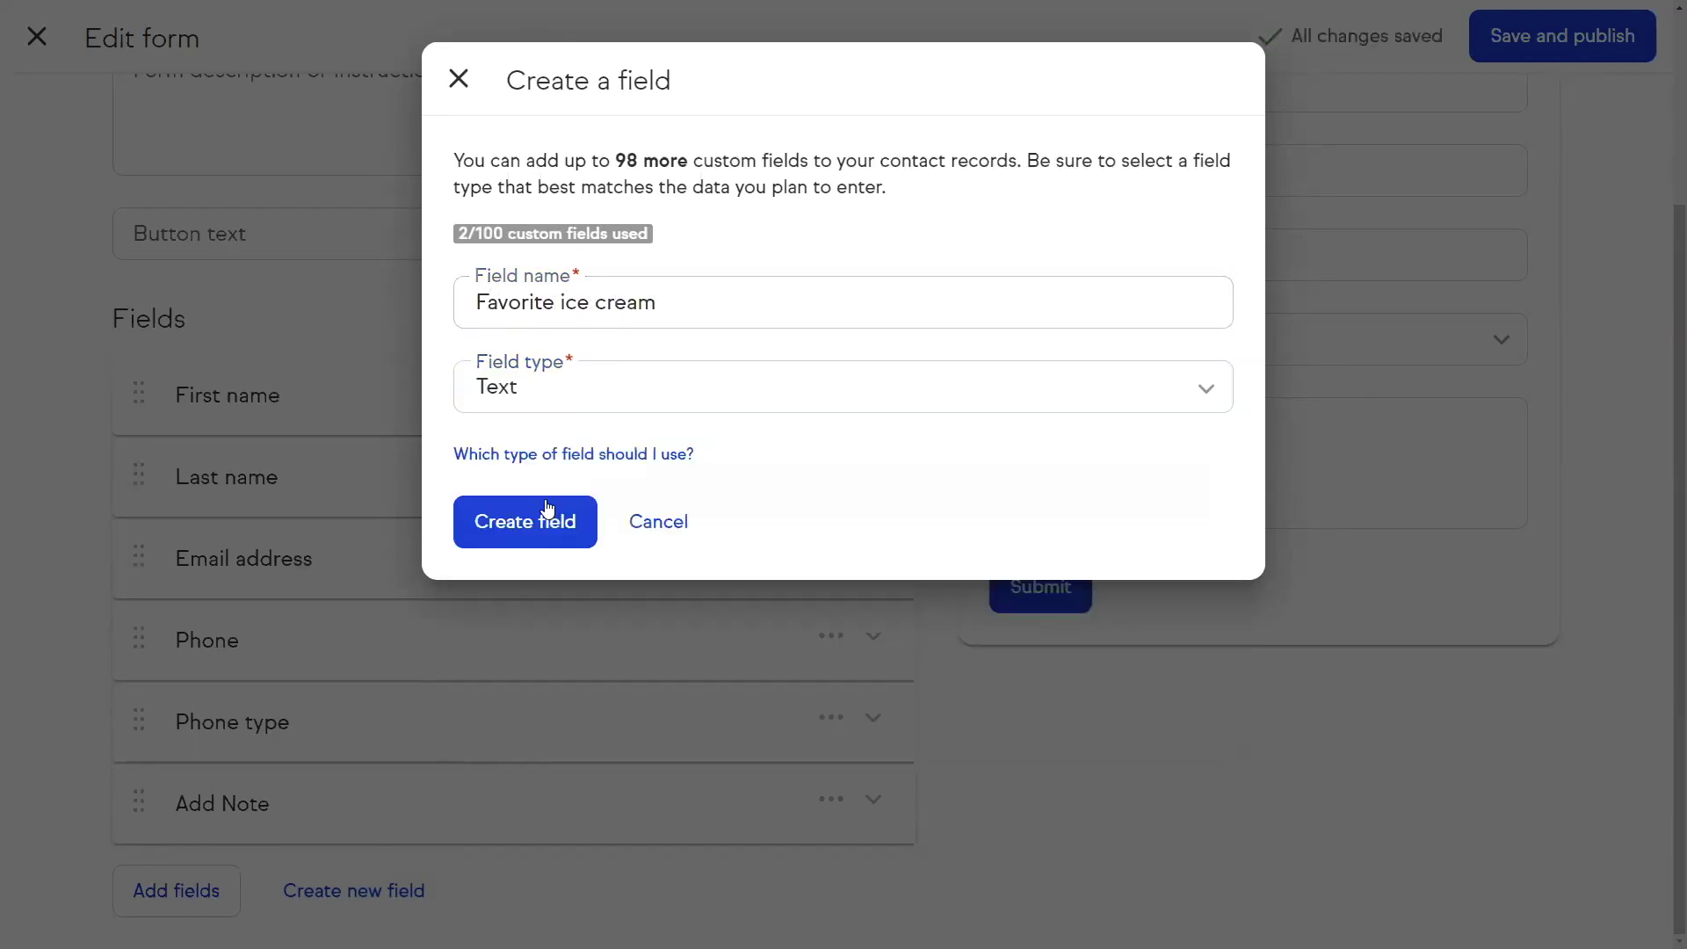
click(552, 527)
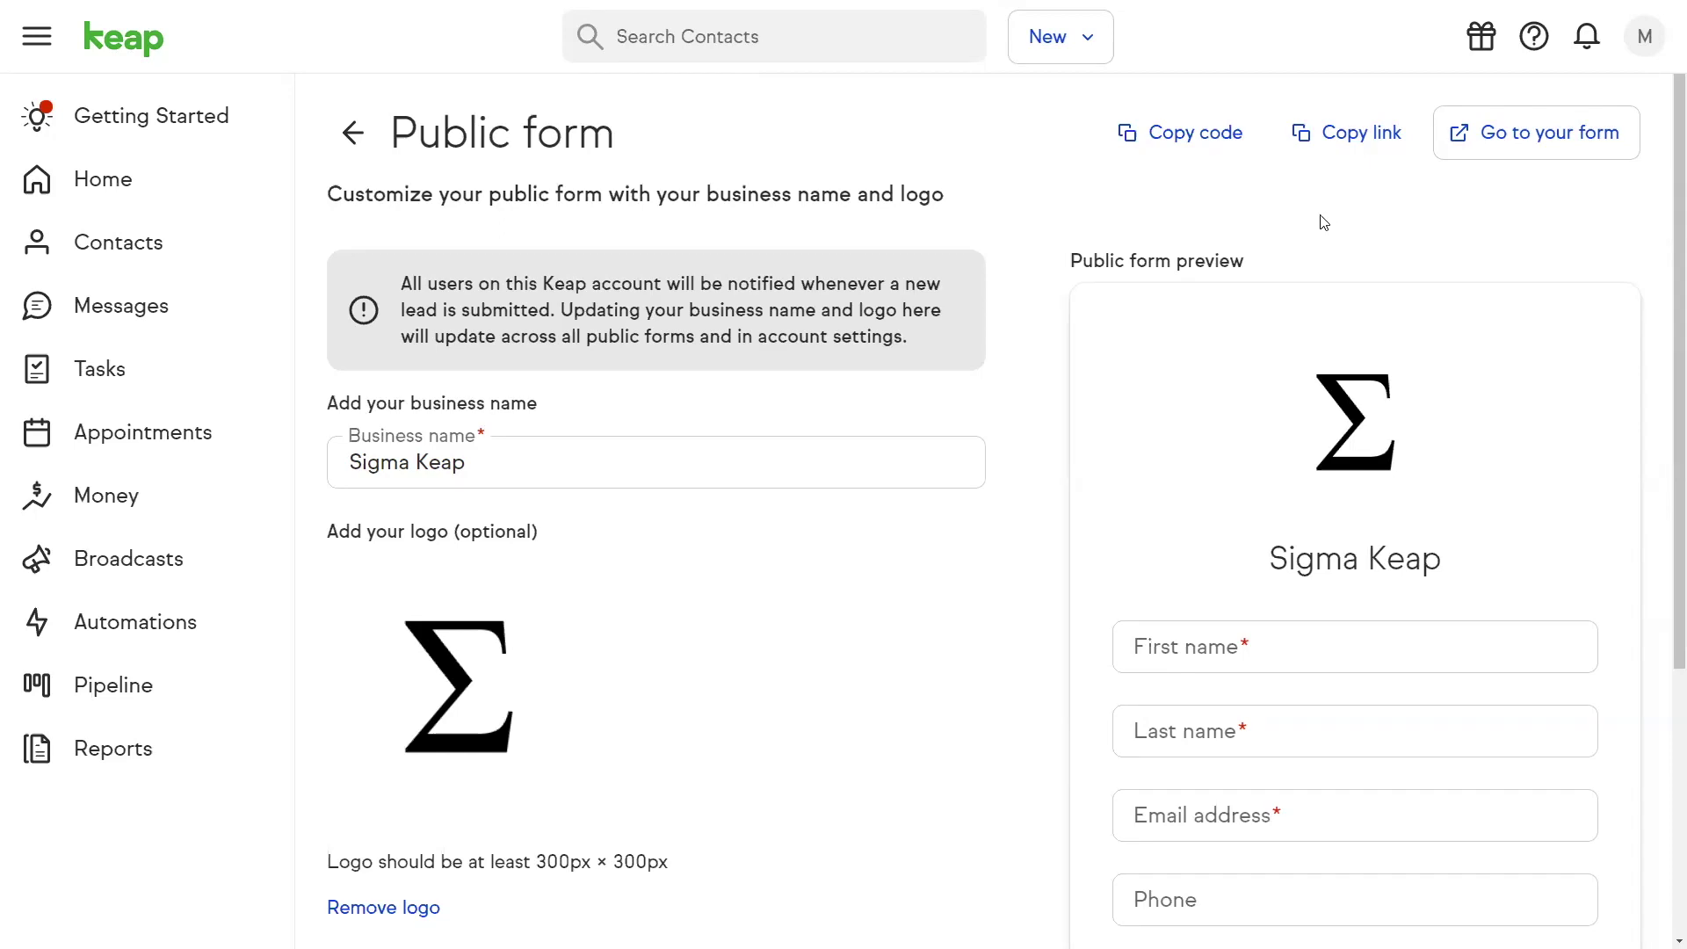
Show the public form's Copy form code embed snippet.
click(1224, 140)
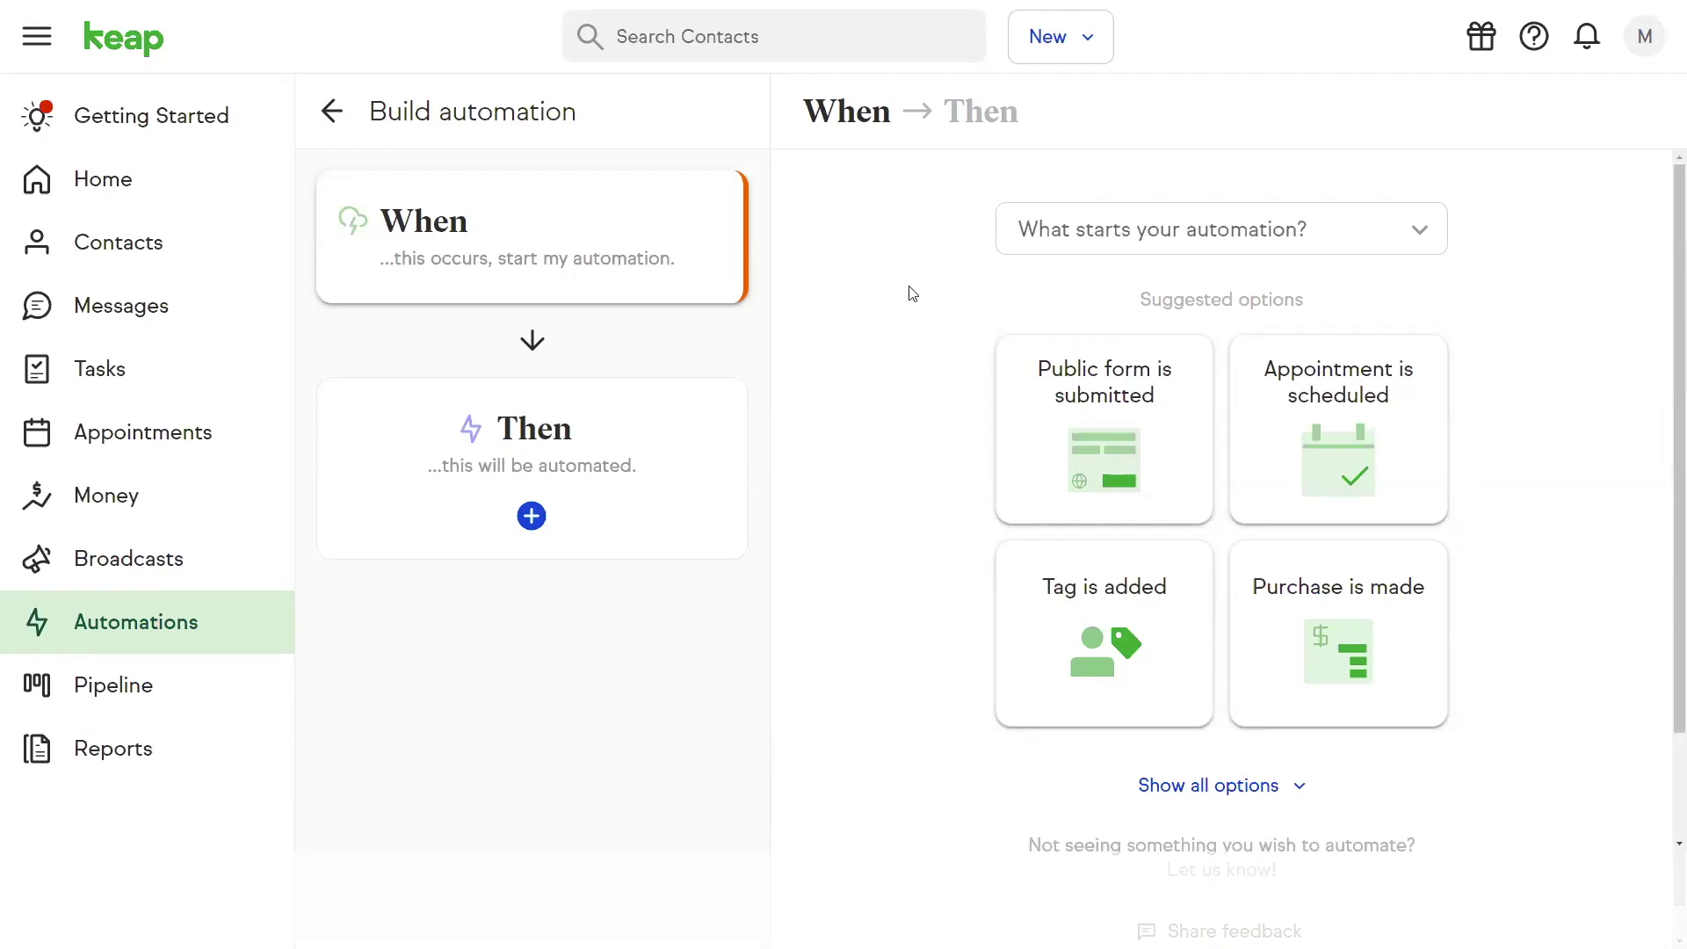
Trigger the automation when the Smarty Pants internal form is submitted.
click(1040, 217)
text(inter)
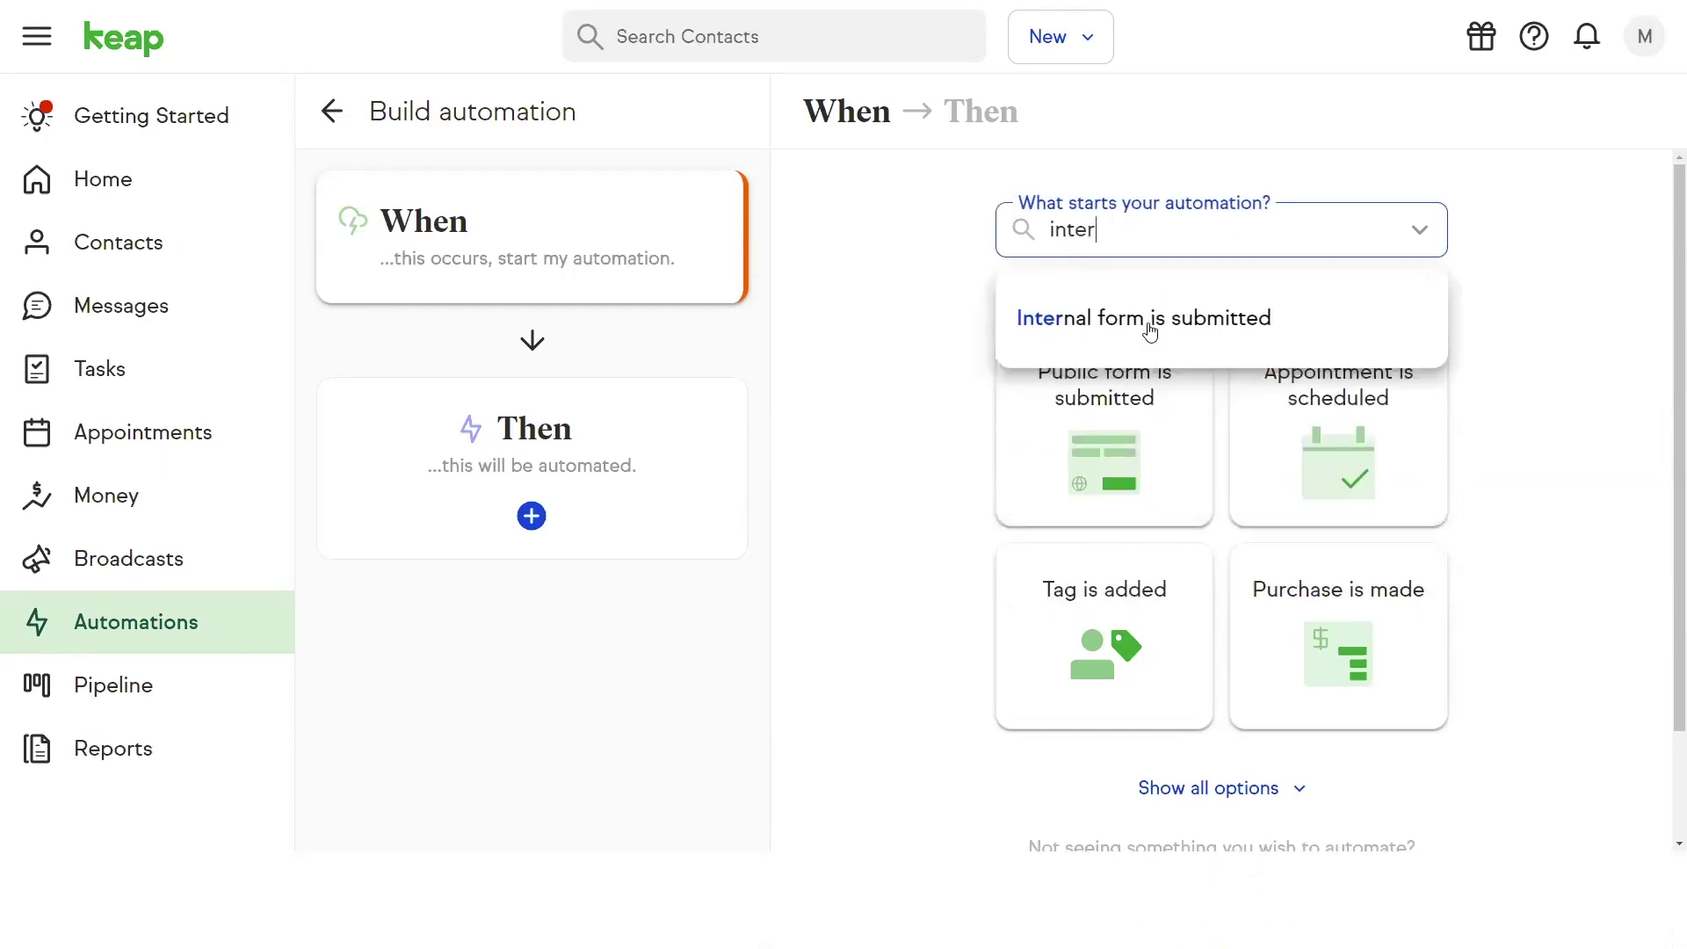
click(1157, 322)
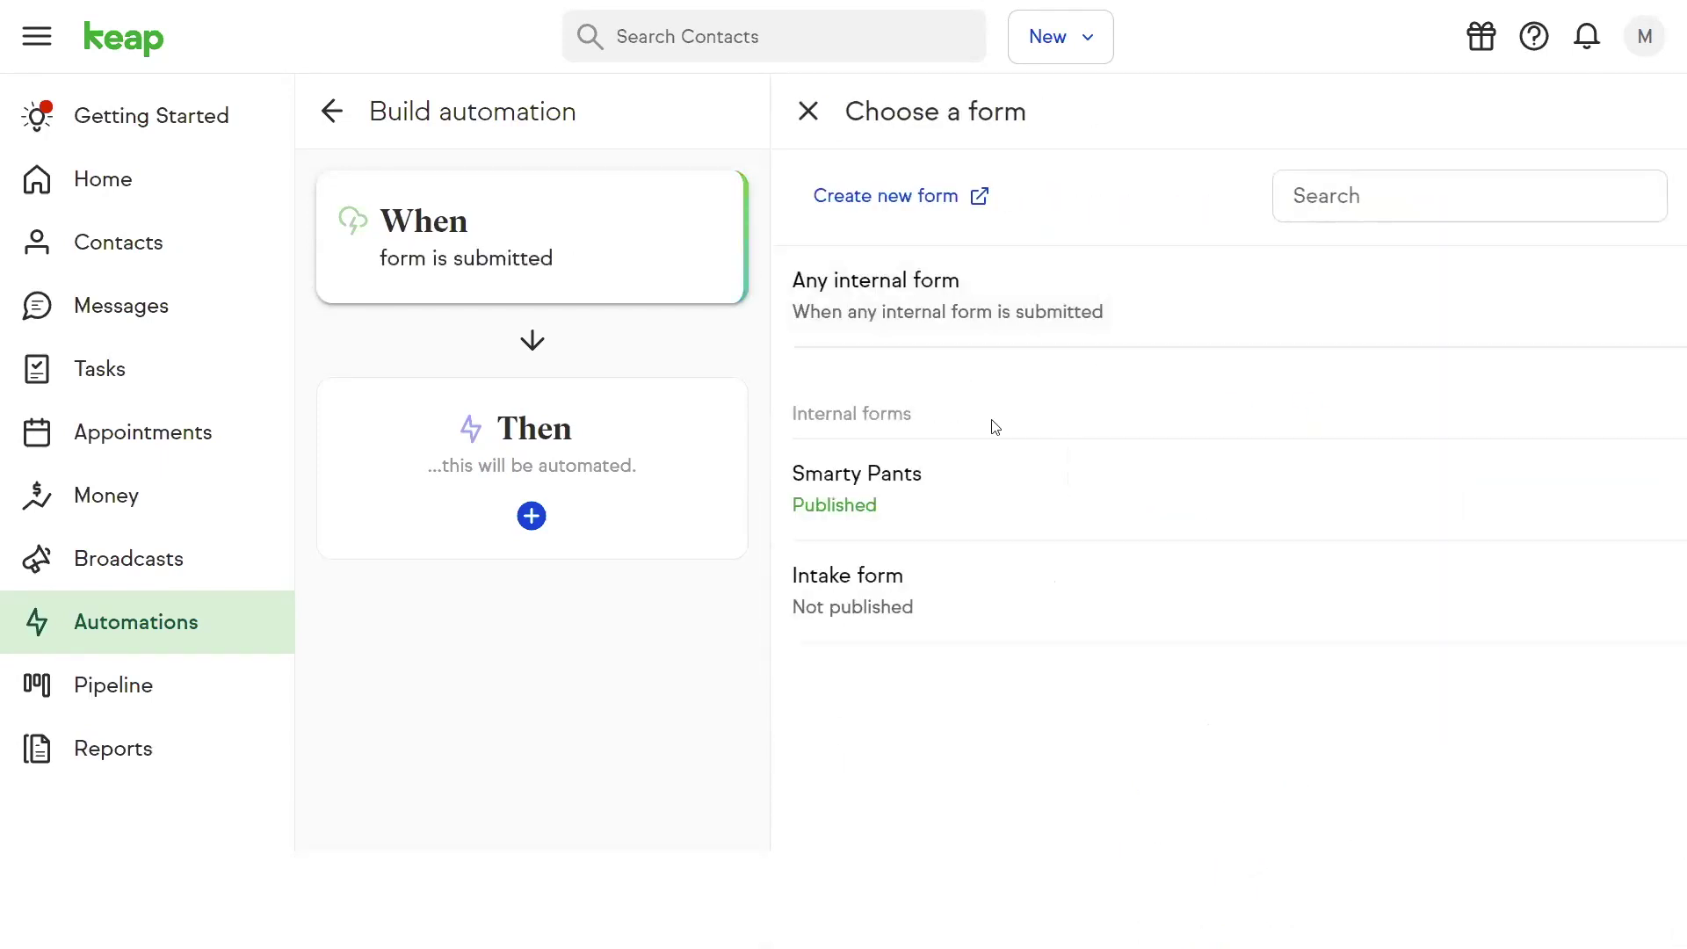
click(920, 502)
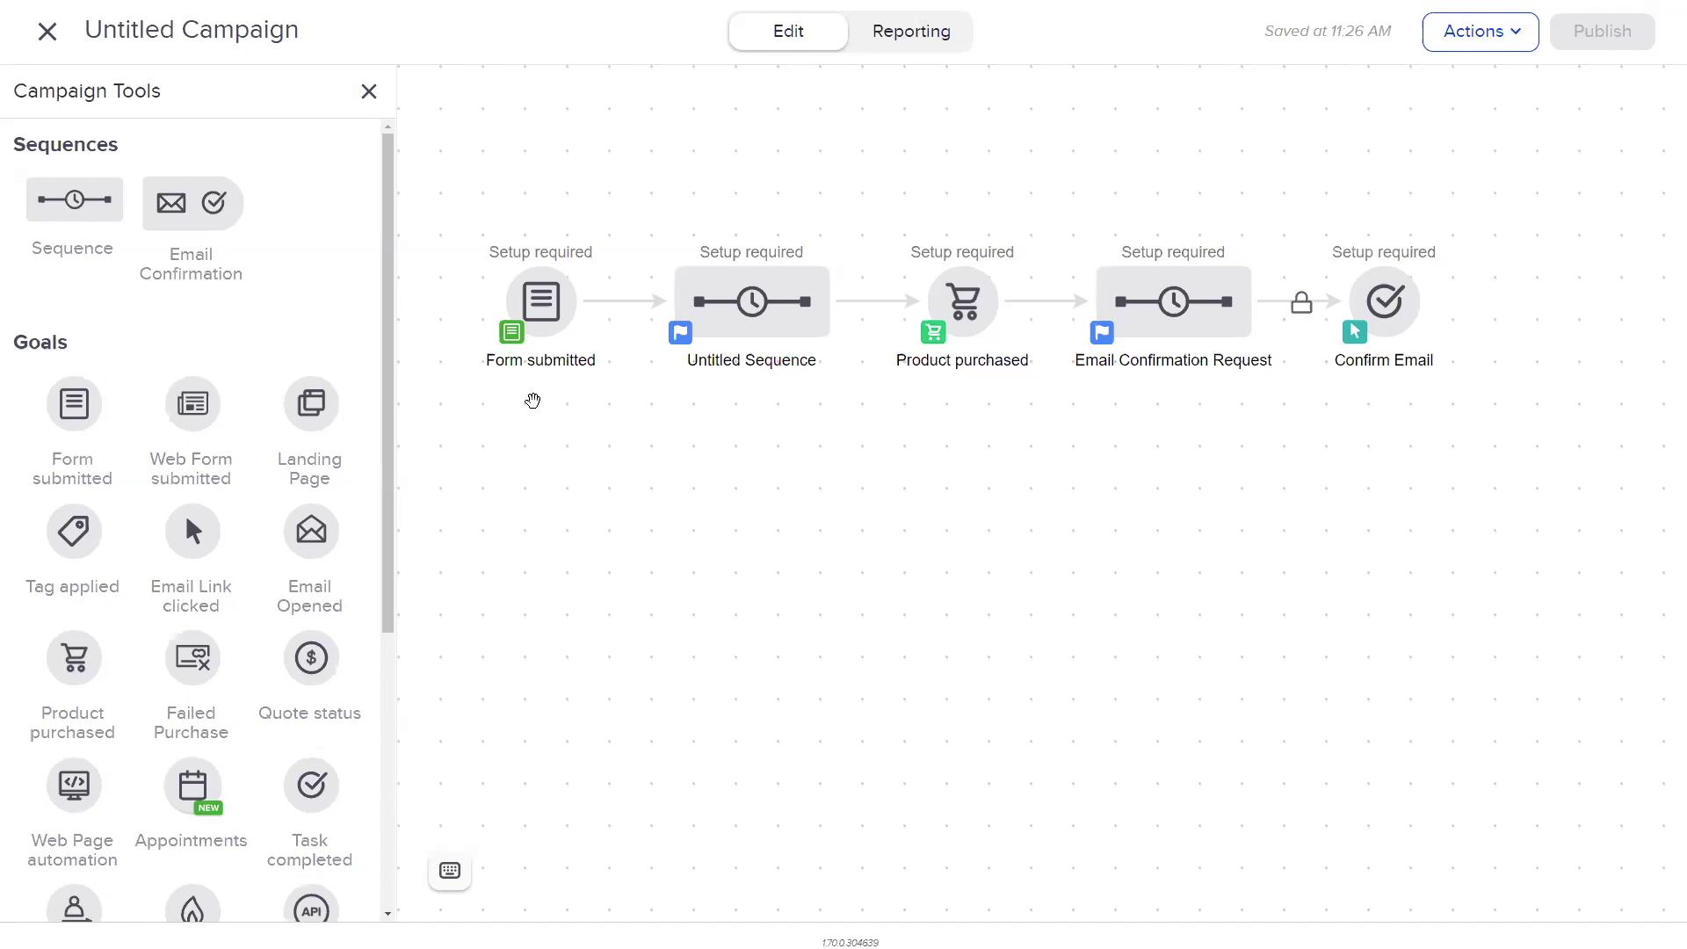
Set the Form submitted goal to the internal Intake form and save it.
double_click(532, 400)
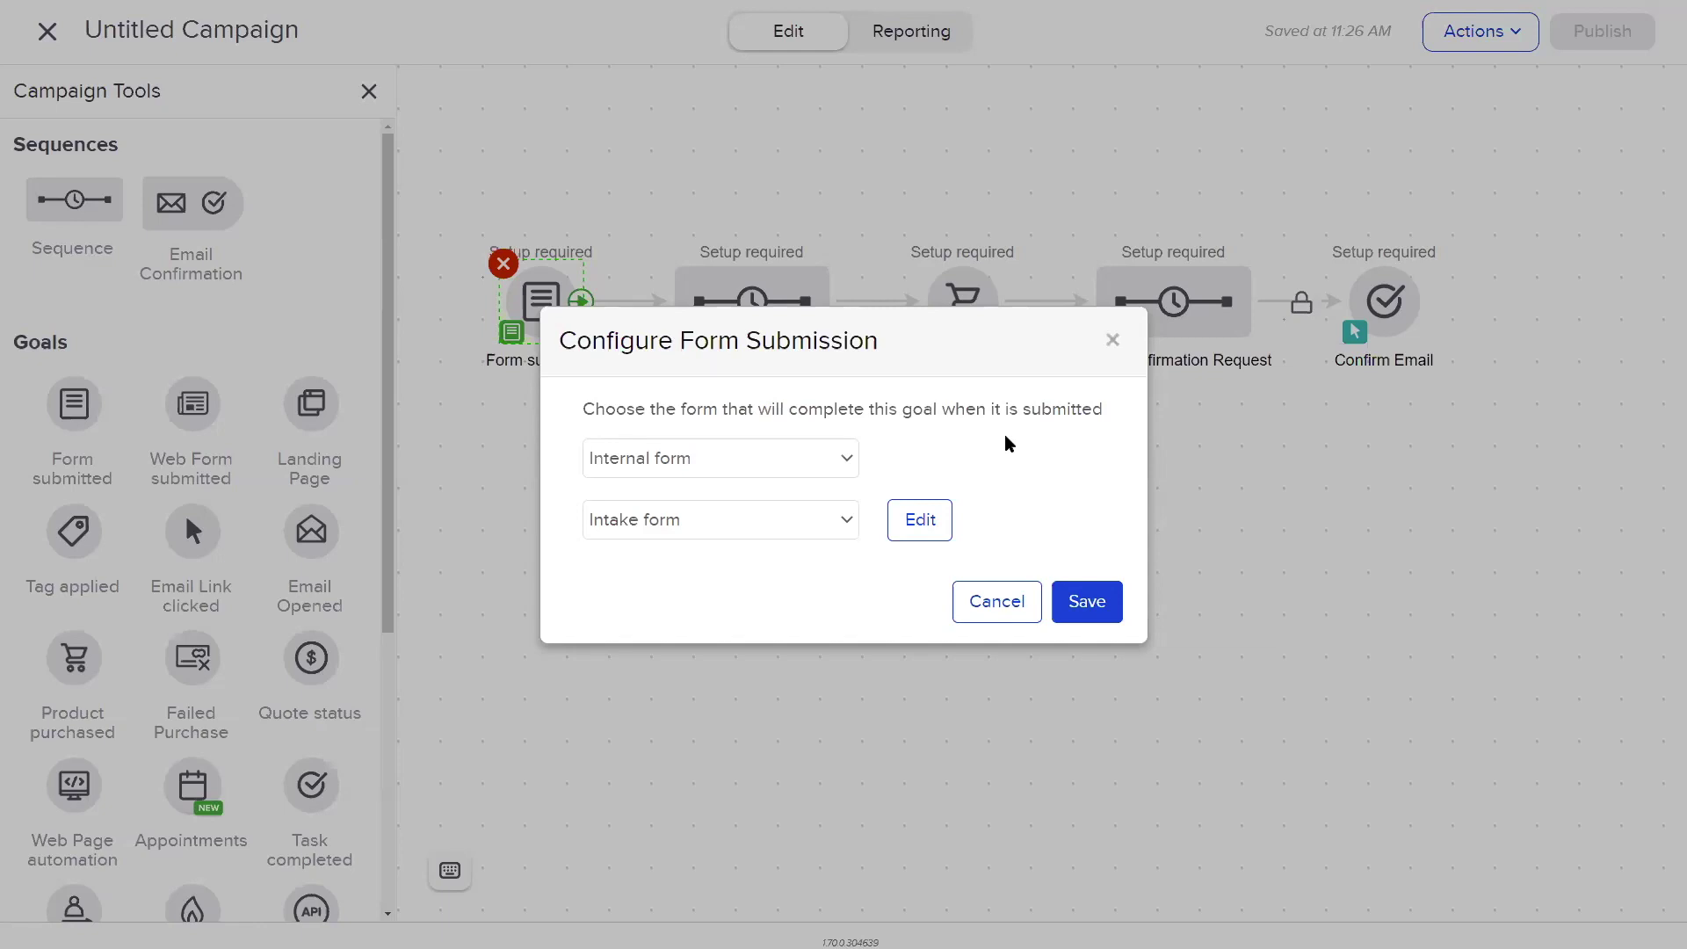
click(1086, 601)
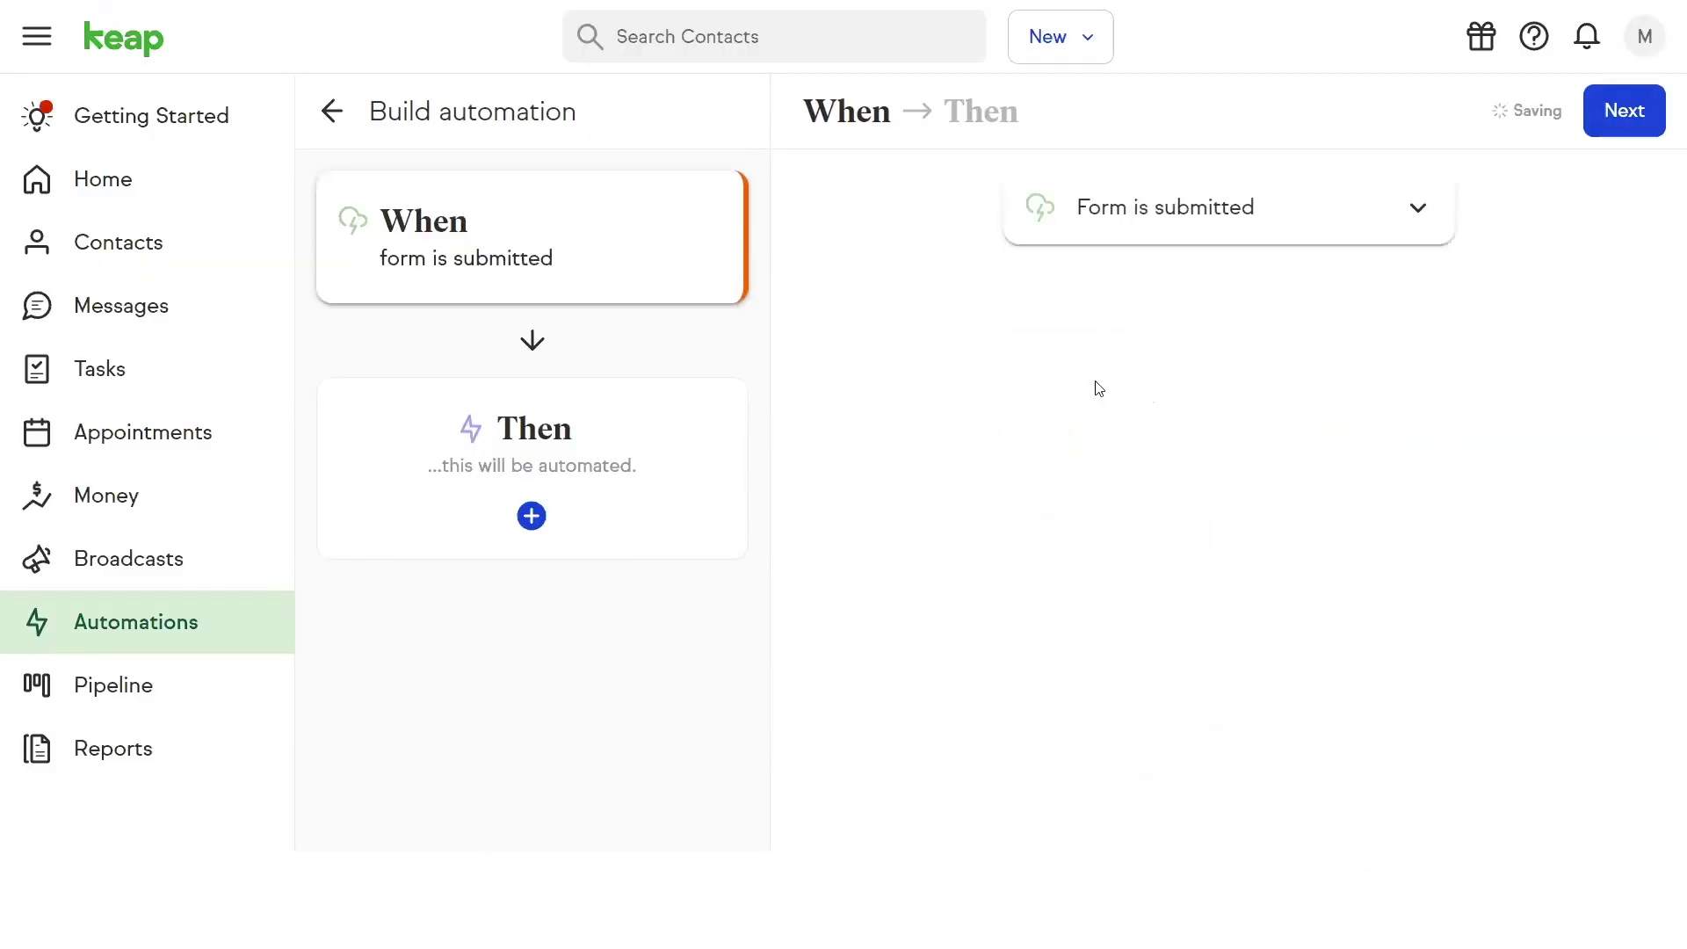
Trigger on any public form and send the Introduction email first.
click(1274, 221)
click(1104, 294)
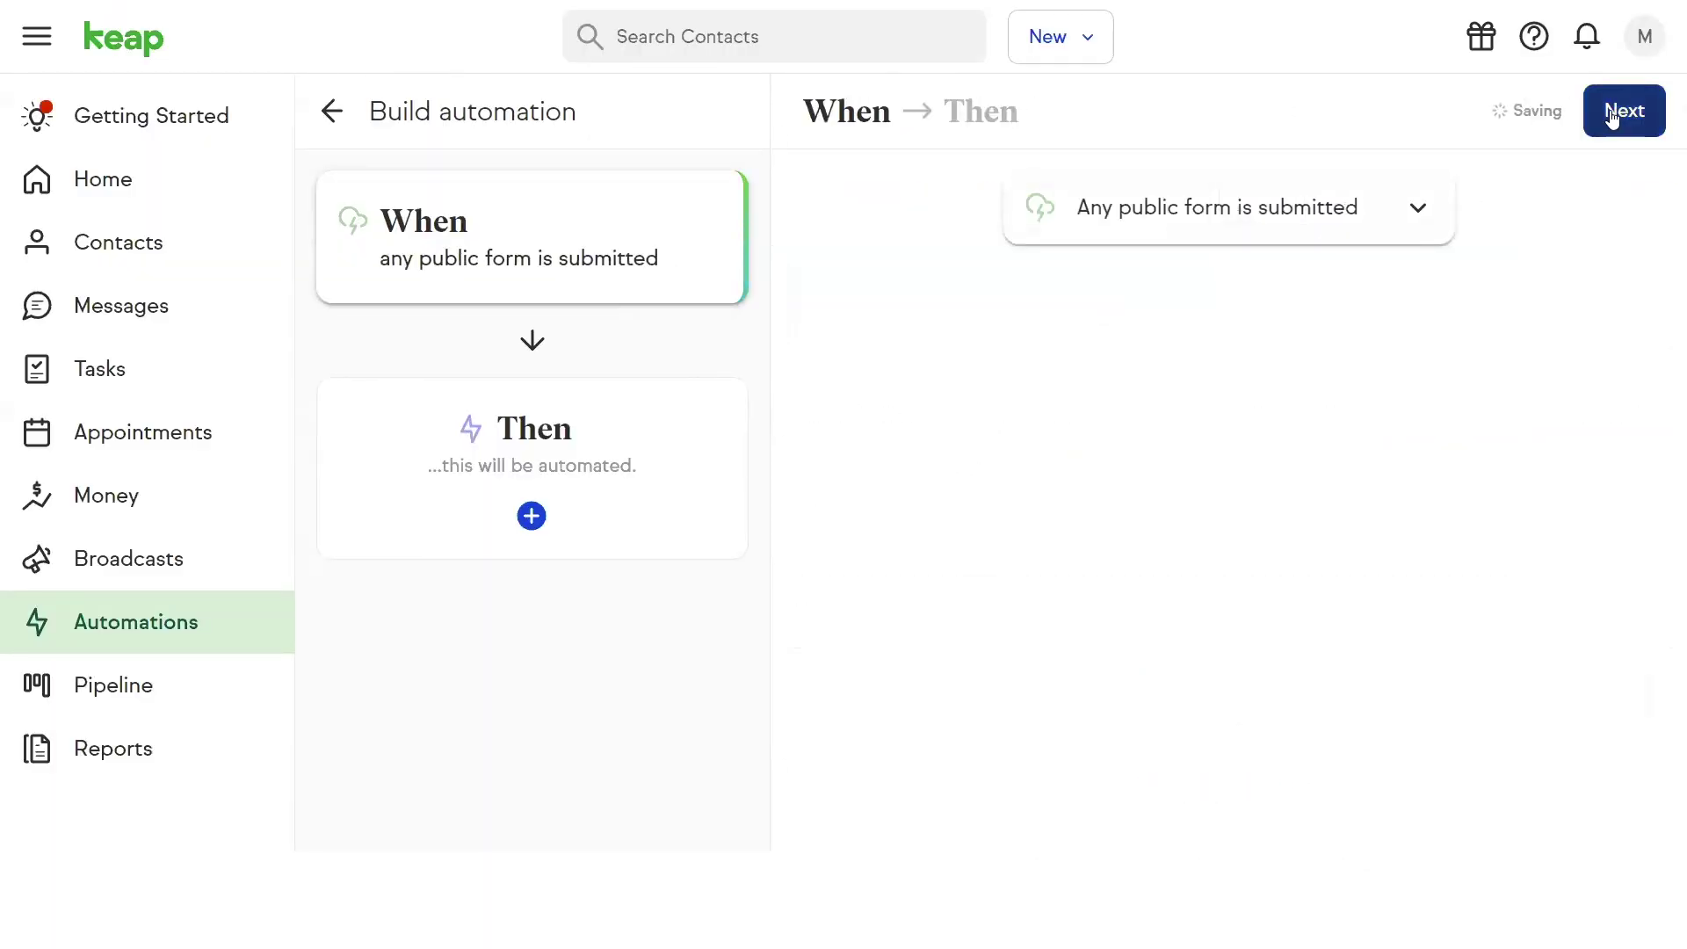
click(1612, 114)
click(1141, 432)
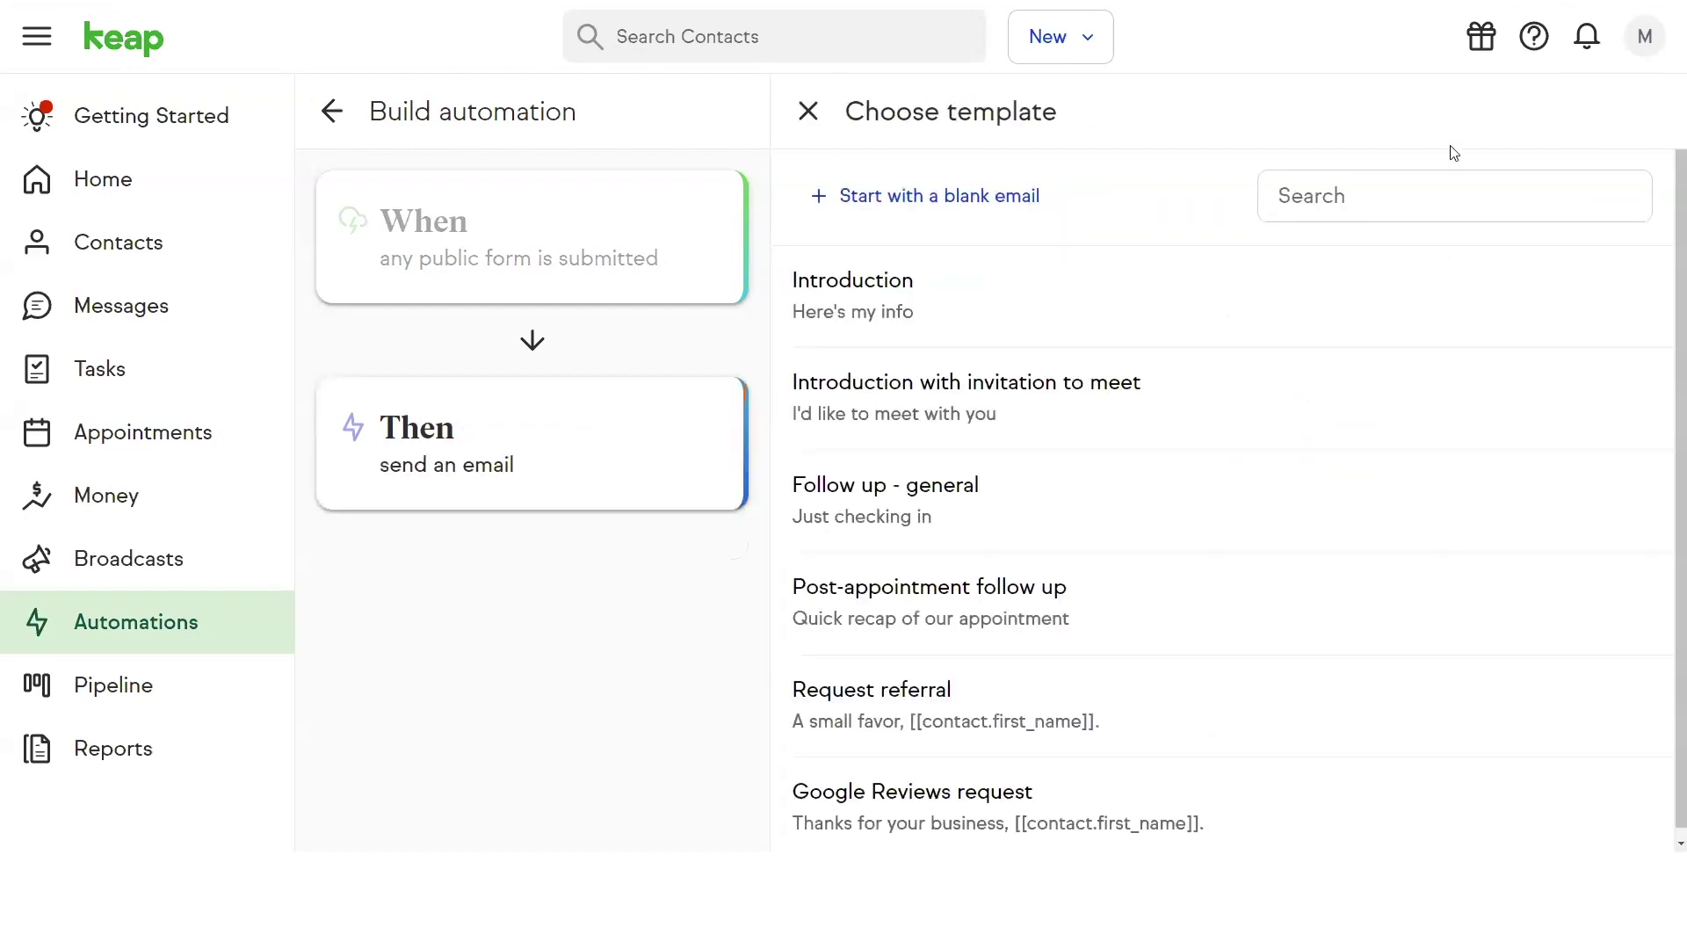
click(969, 292)
click(1601, 132)
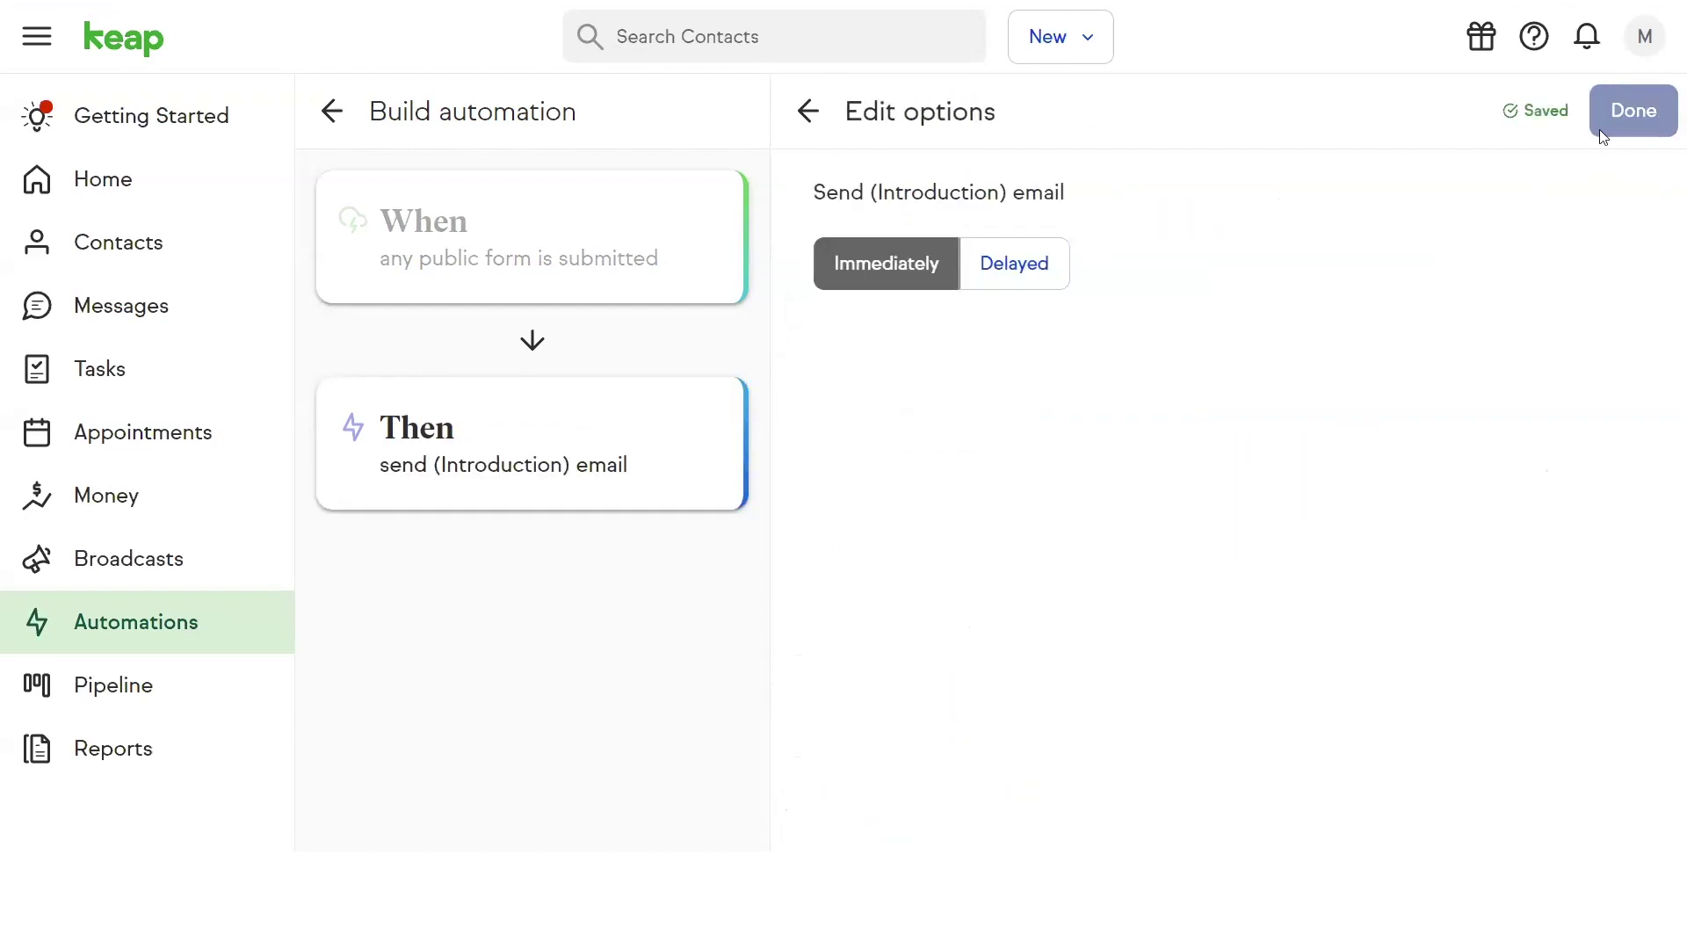
click(1601, 131)
Add a Follow up - general email delayed by one day.
click(1229, 365)
click(1077, 489)
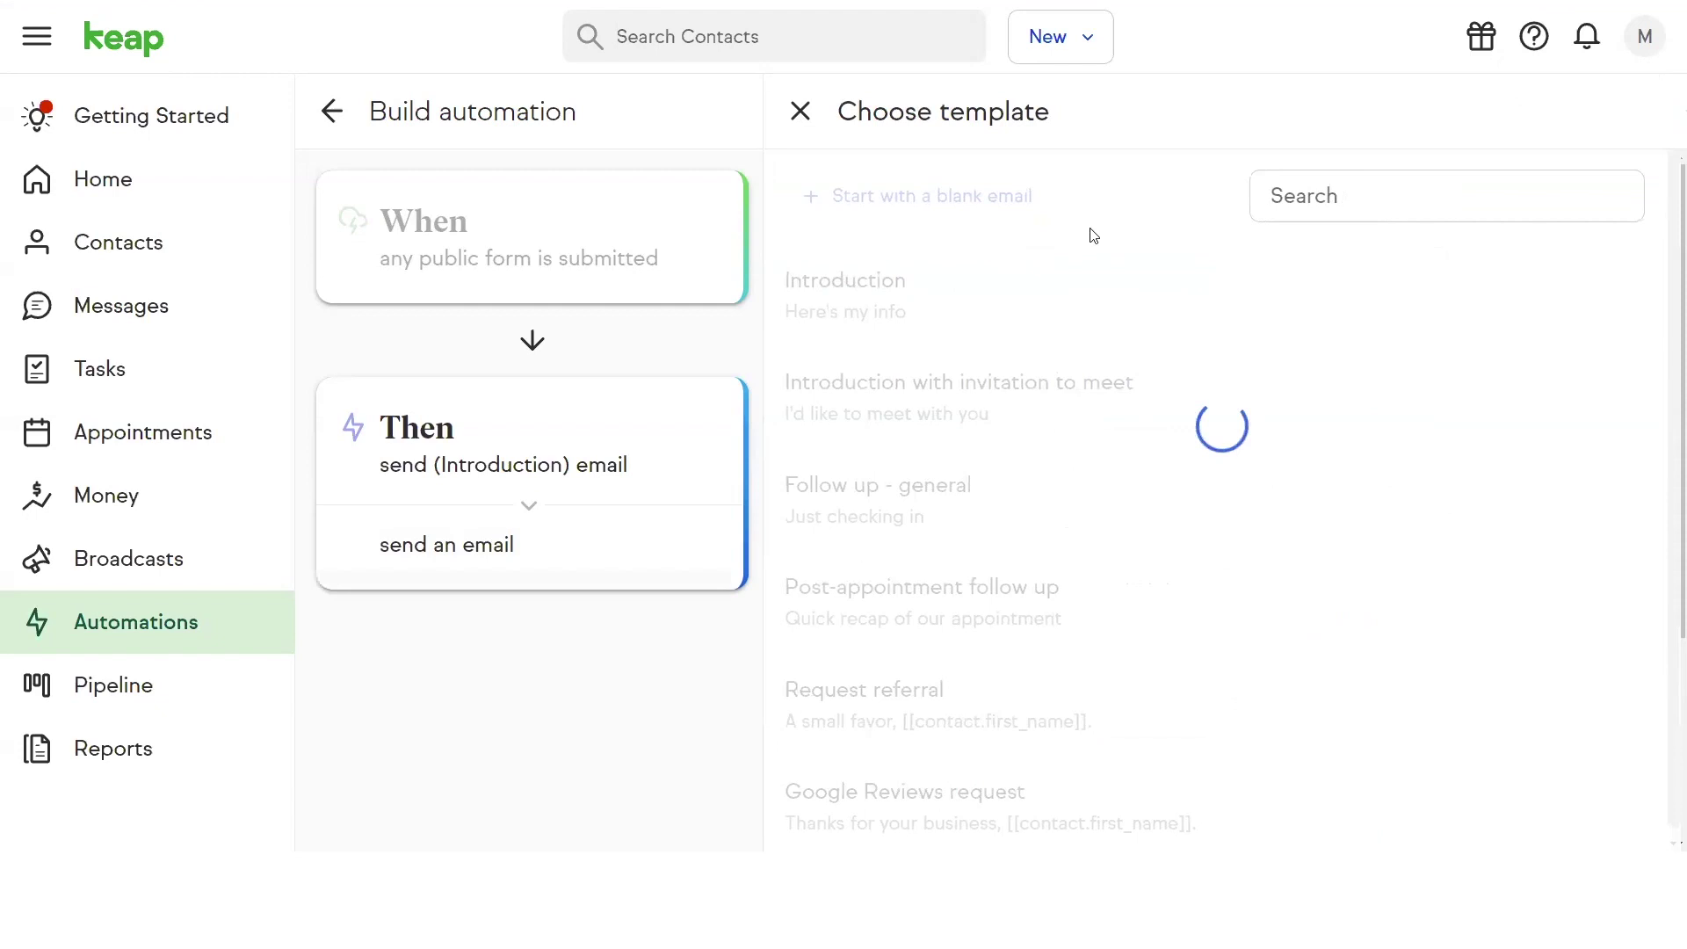
click(982, 496)
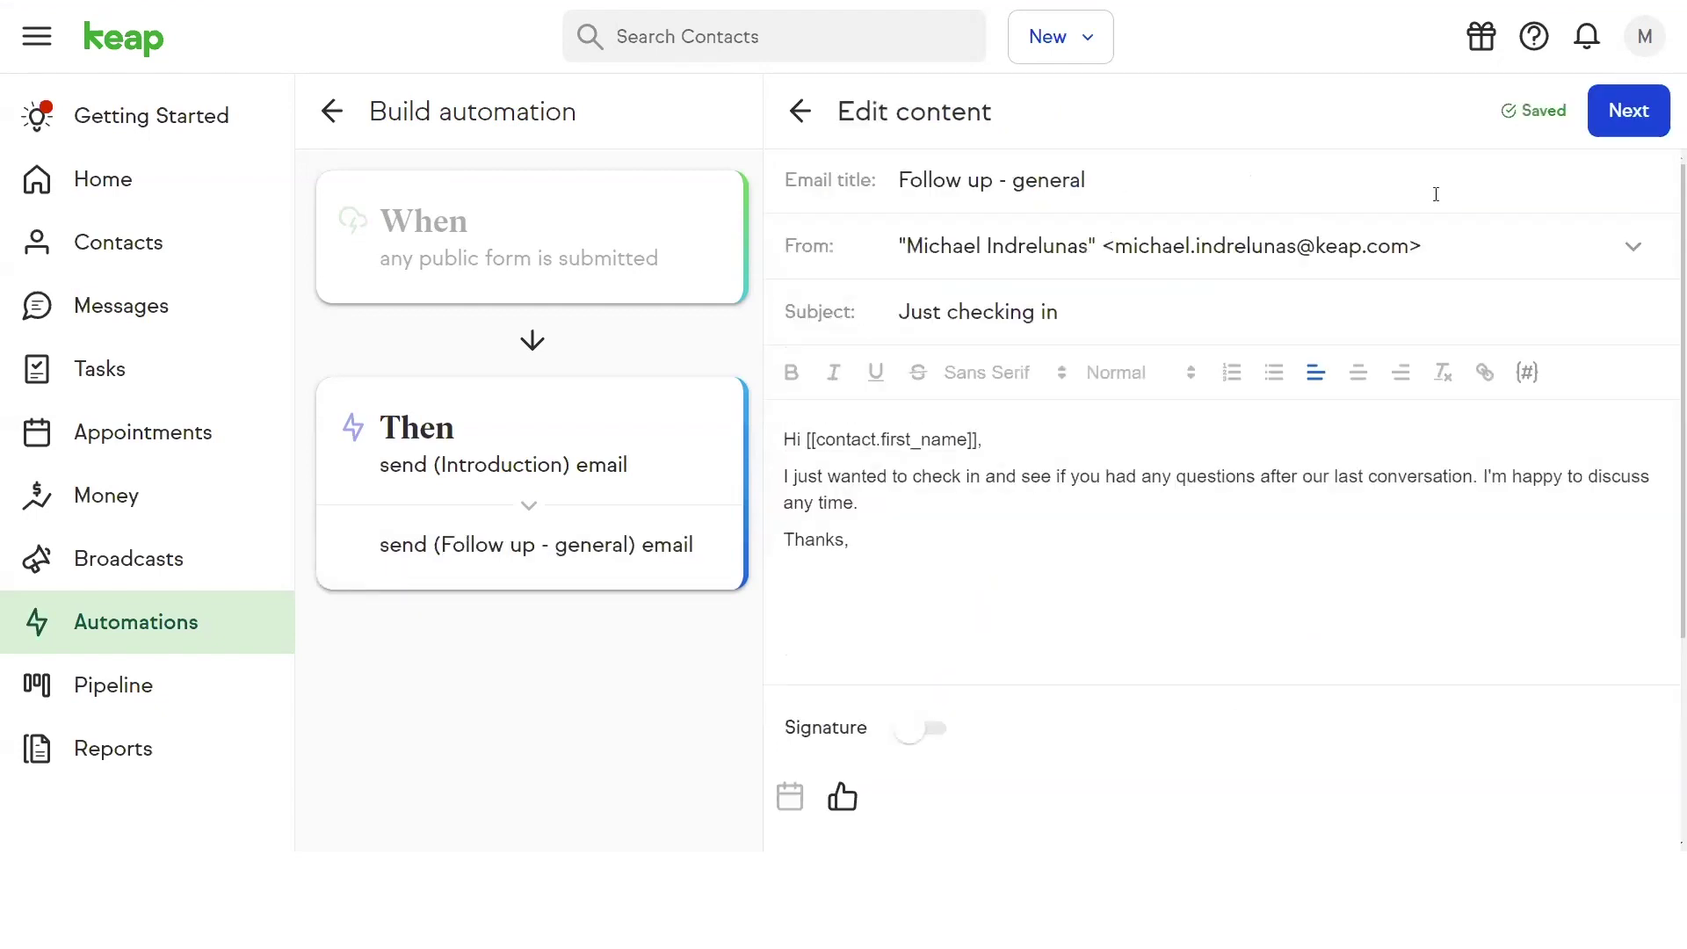
click(1595, 130)
click(1005, 277)
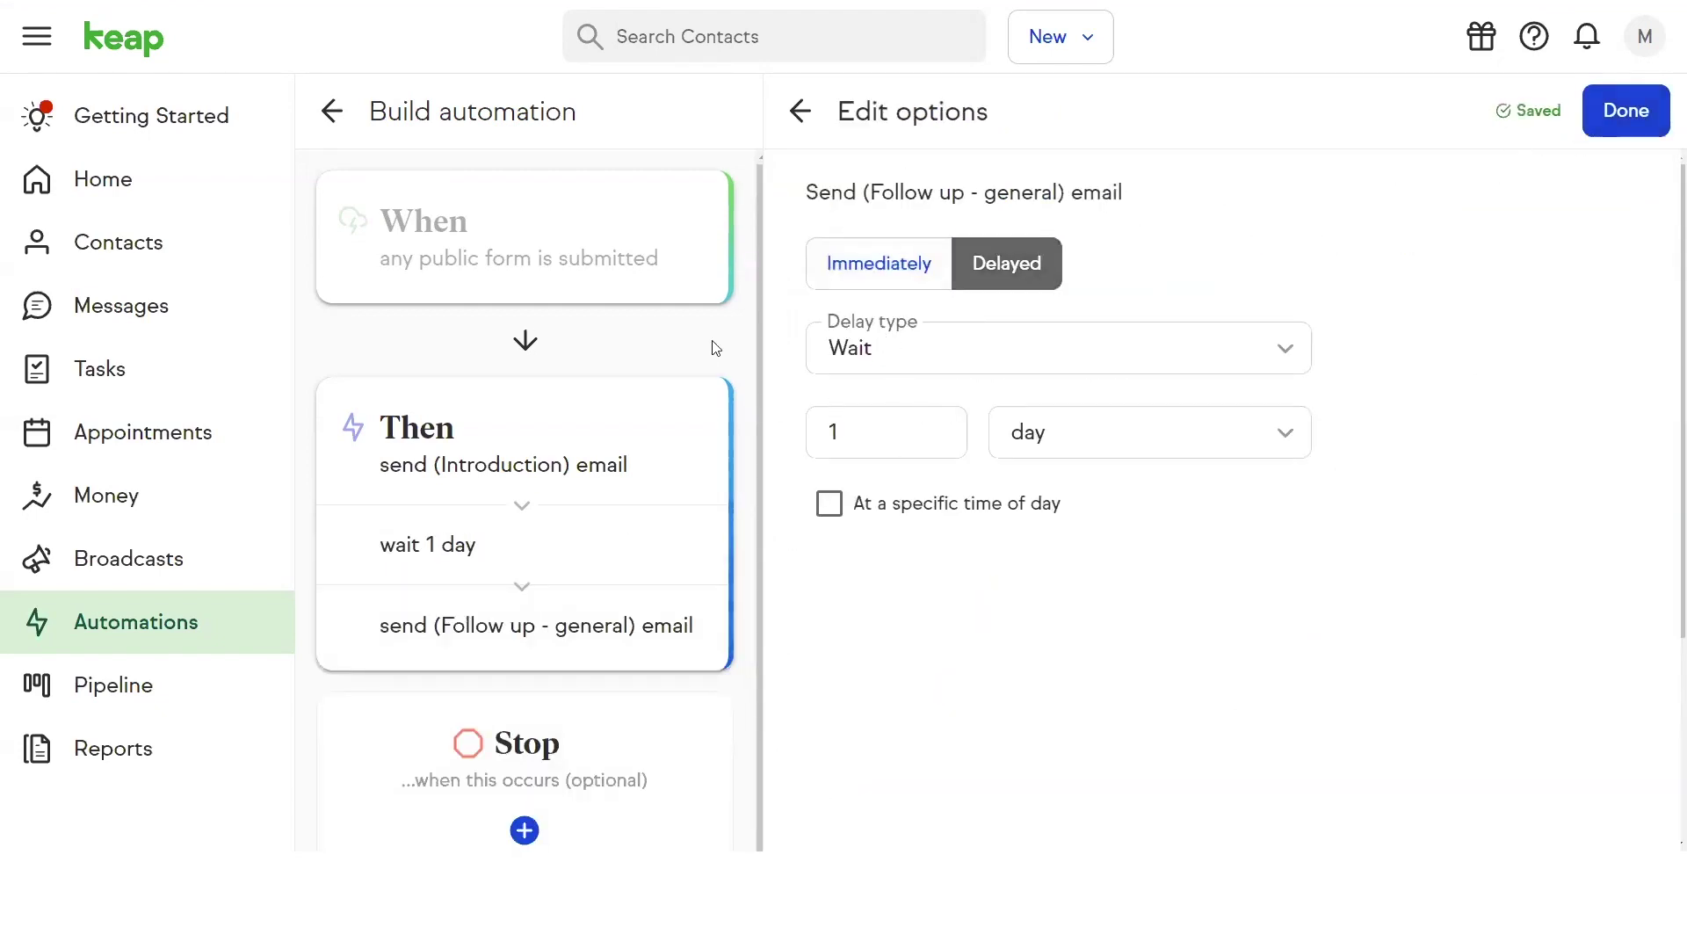
Stop the automation when the New Lead tag is added.
click(611, 742)
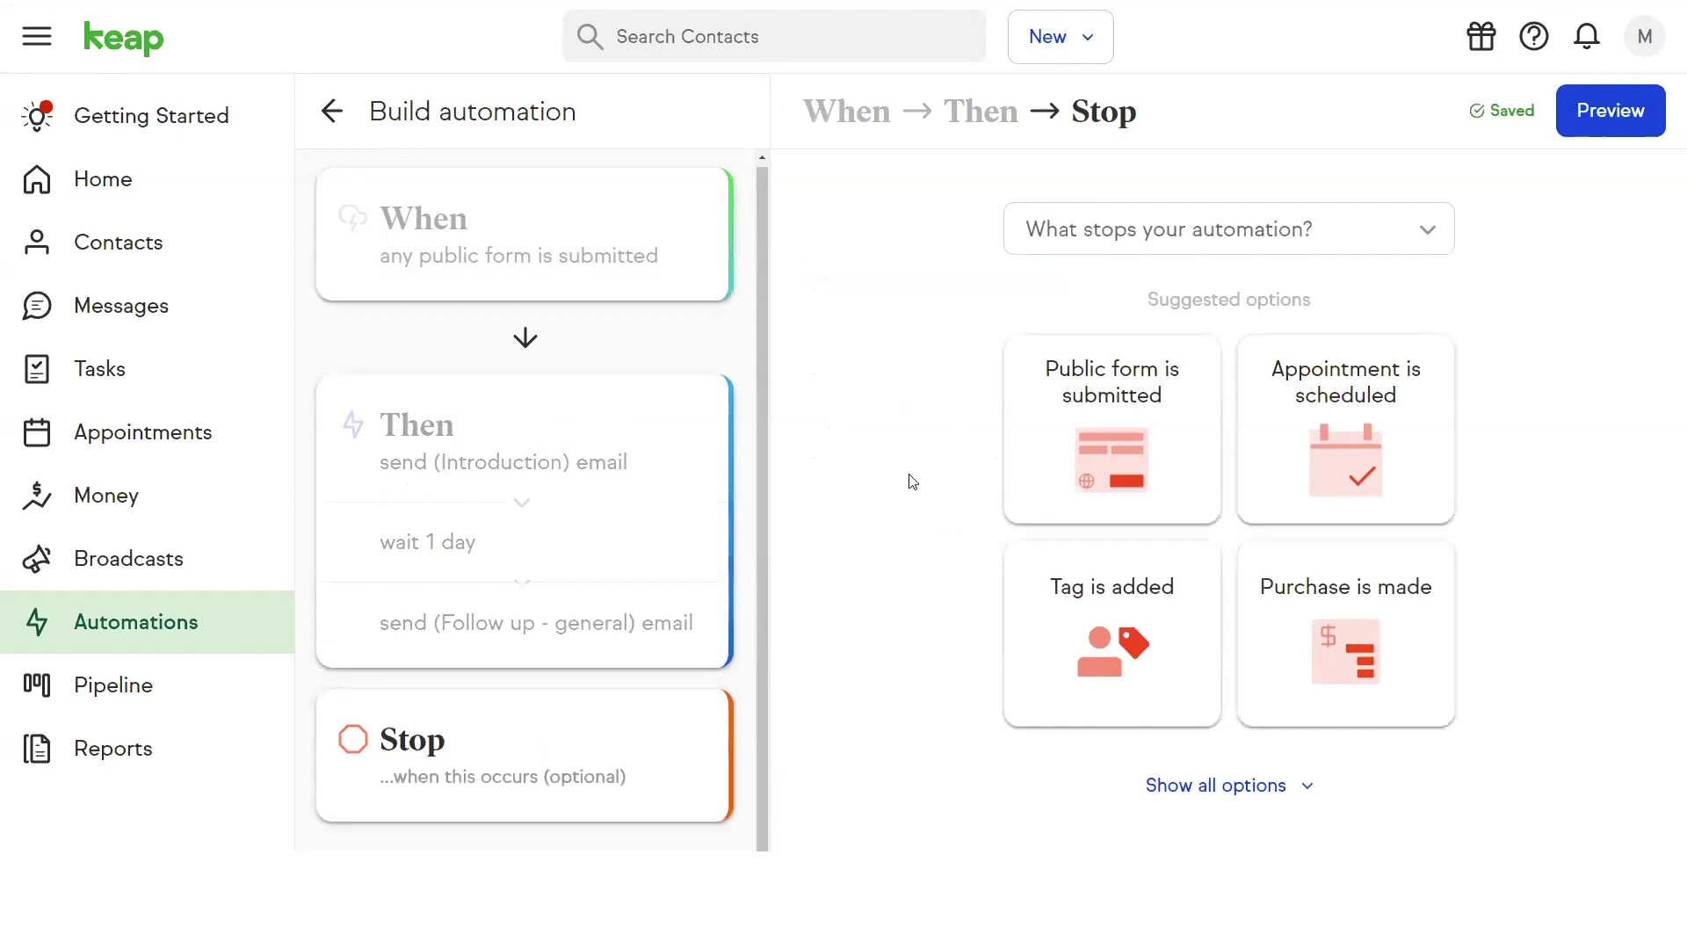
click(1054, 573)
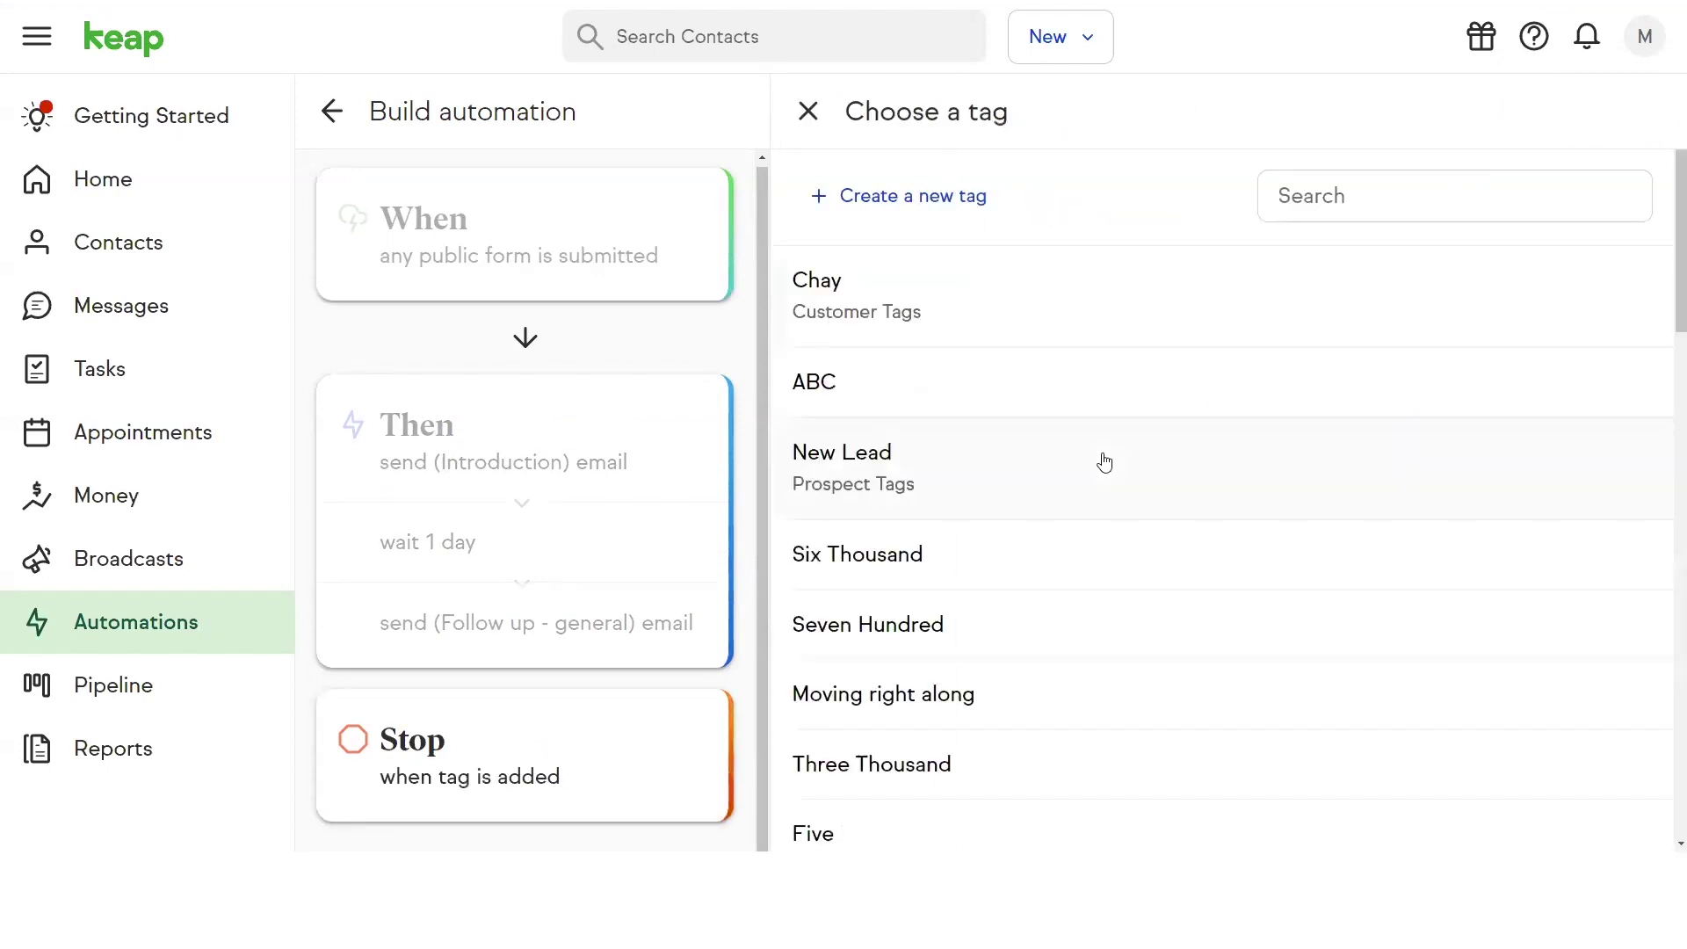
click(1015, 433)
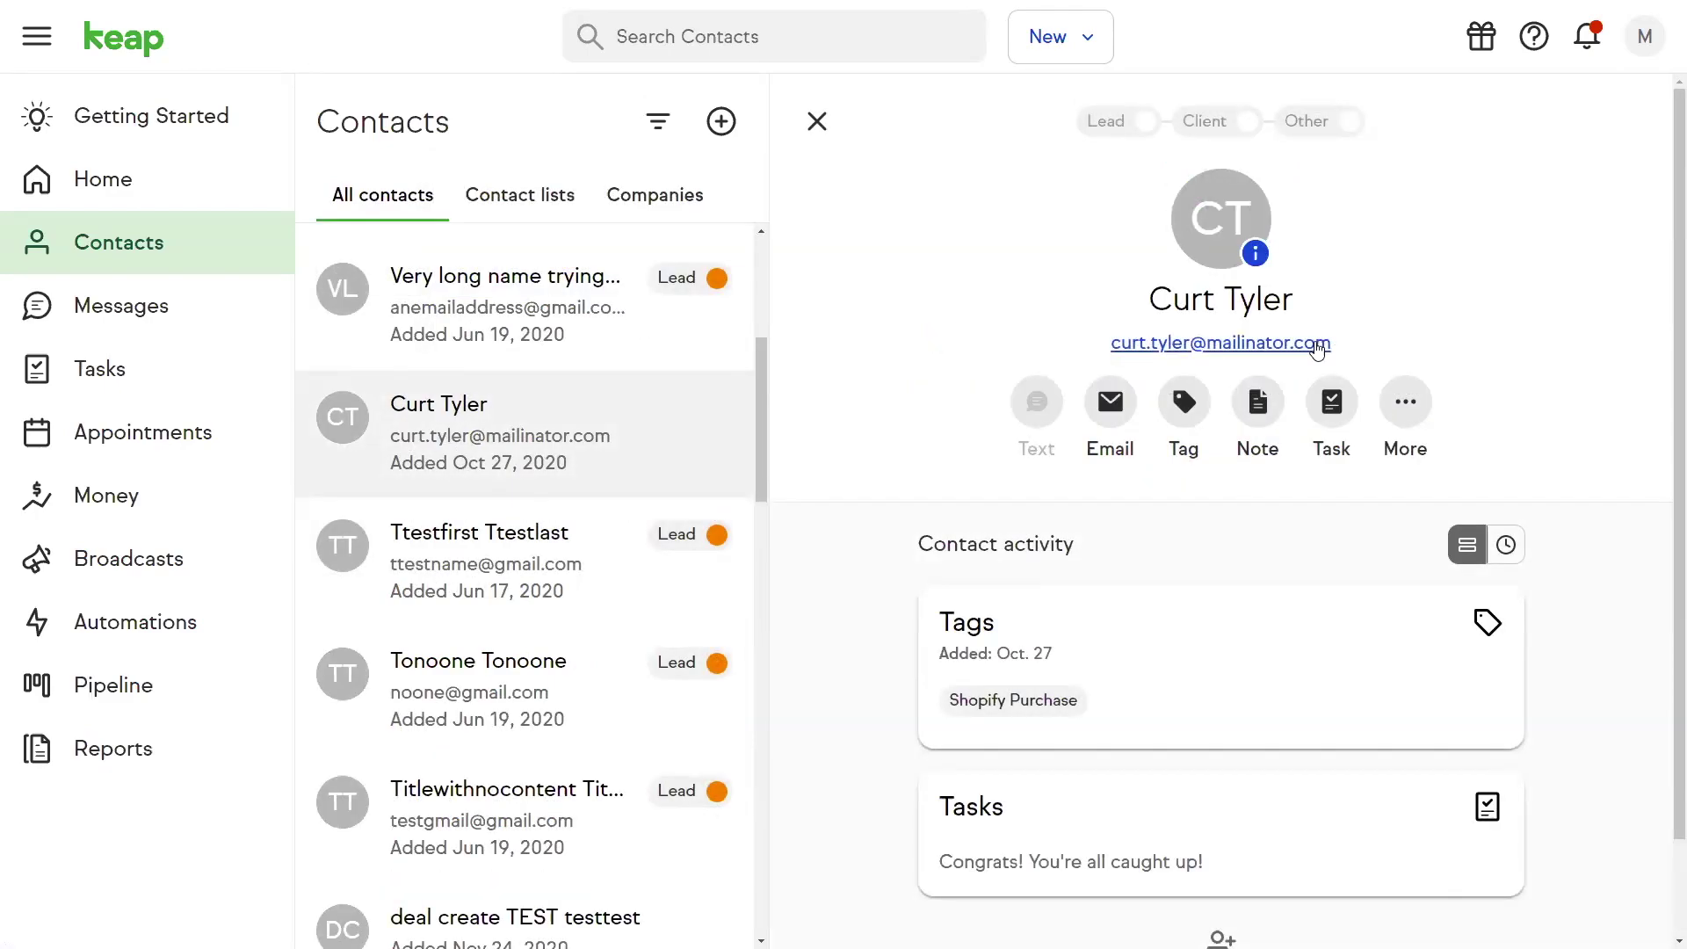
Start a new email from the contact's email address link.
click(1316, 344)
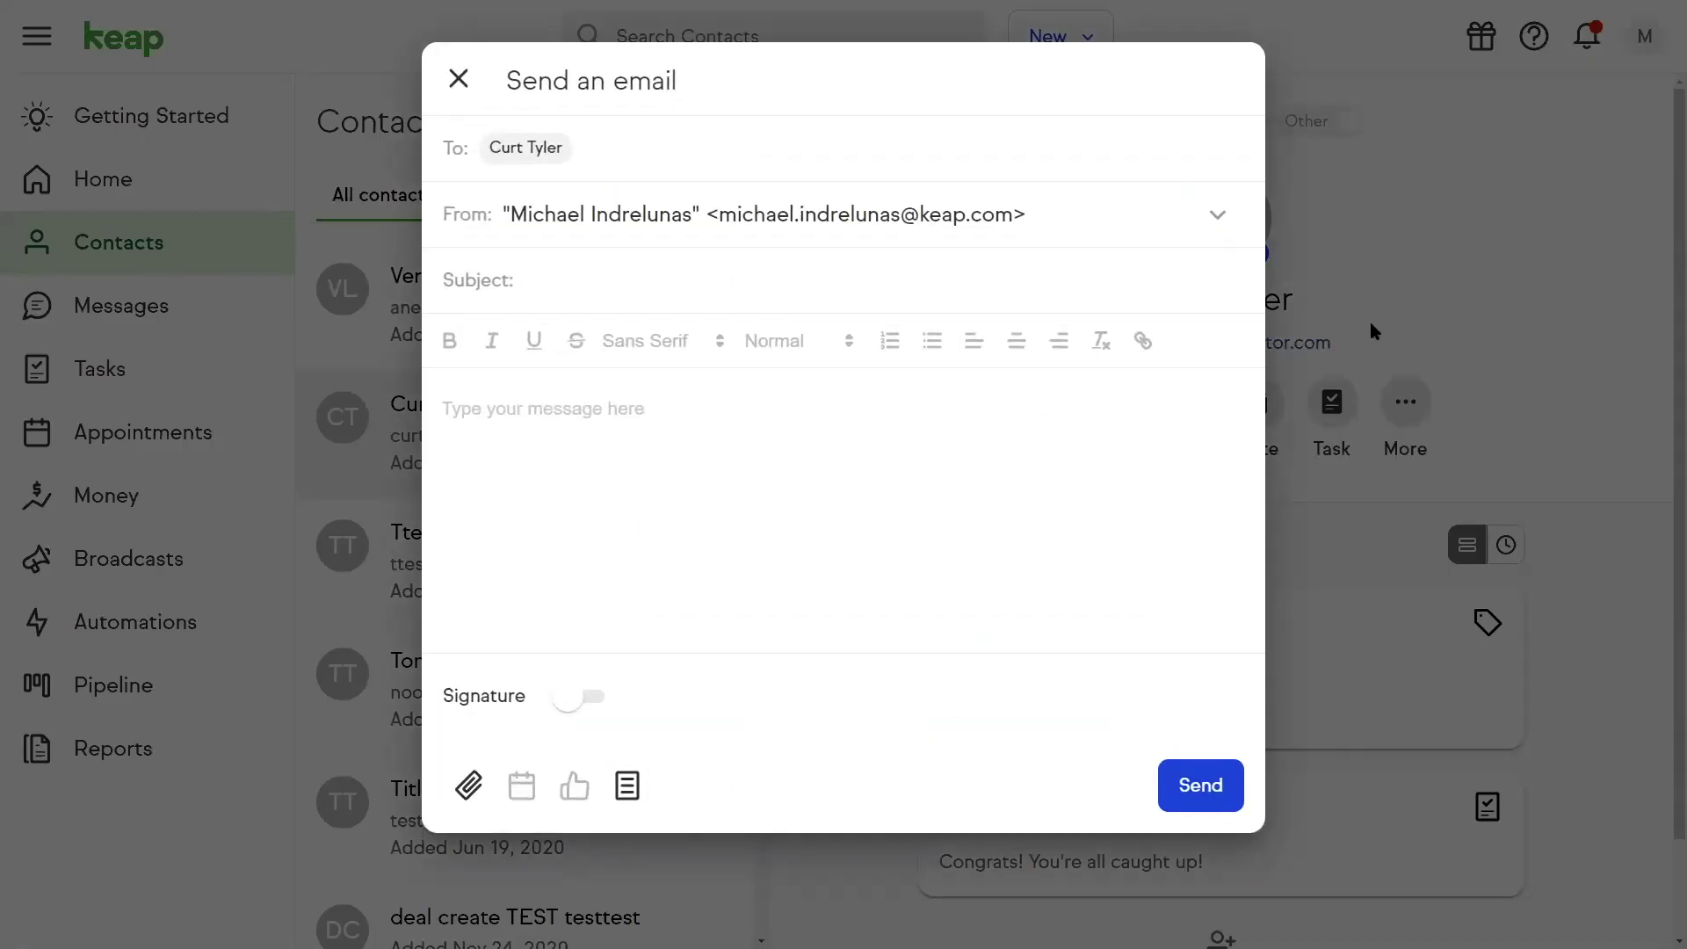